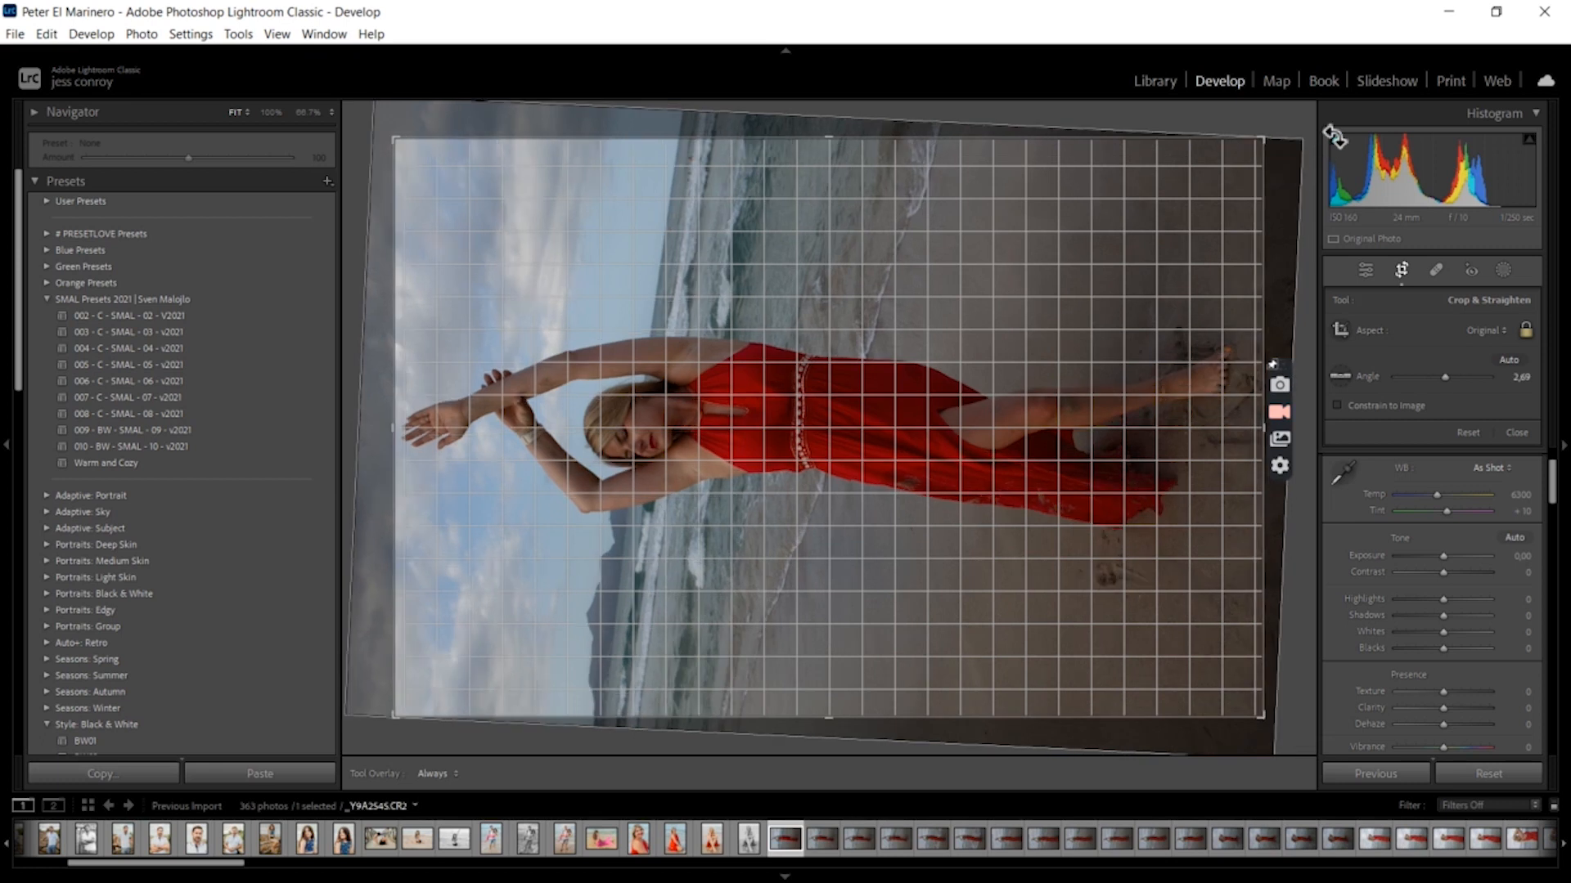
Rotate the crop to an angle of about -4.50, adjust the crop's left edge, and apply the crop
left_click_drag(1286, 719, 1324, 630)
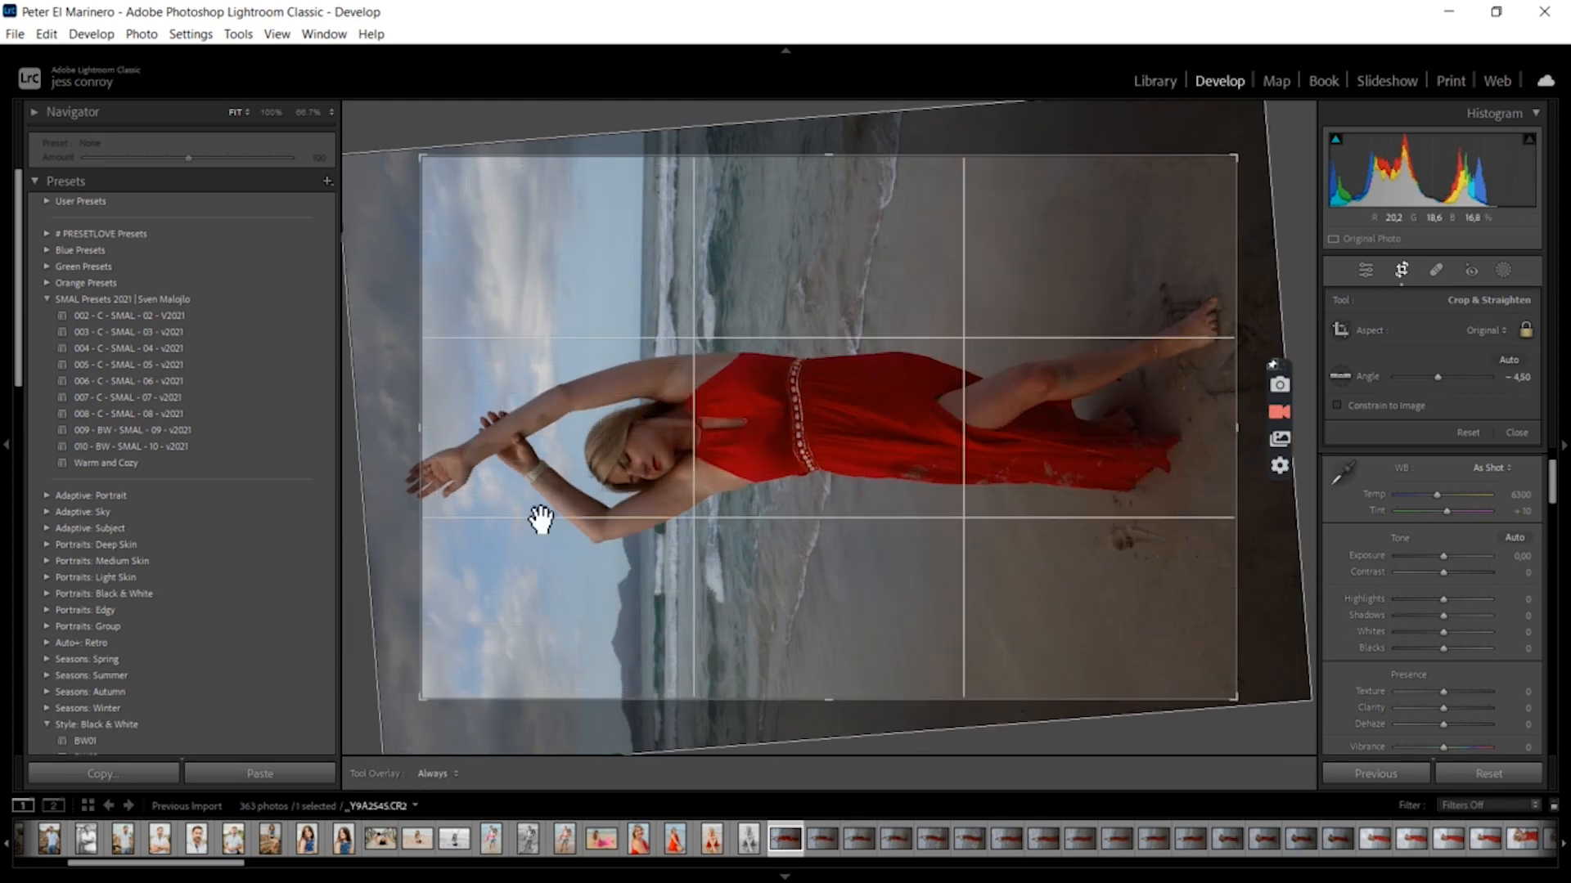
left_click_drag(405, 417, 382, 418)
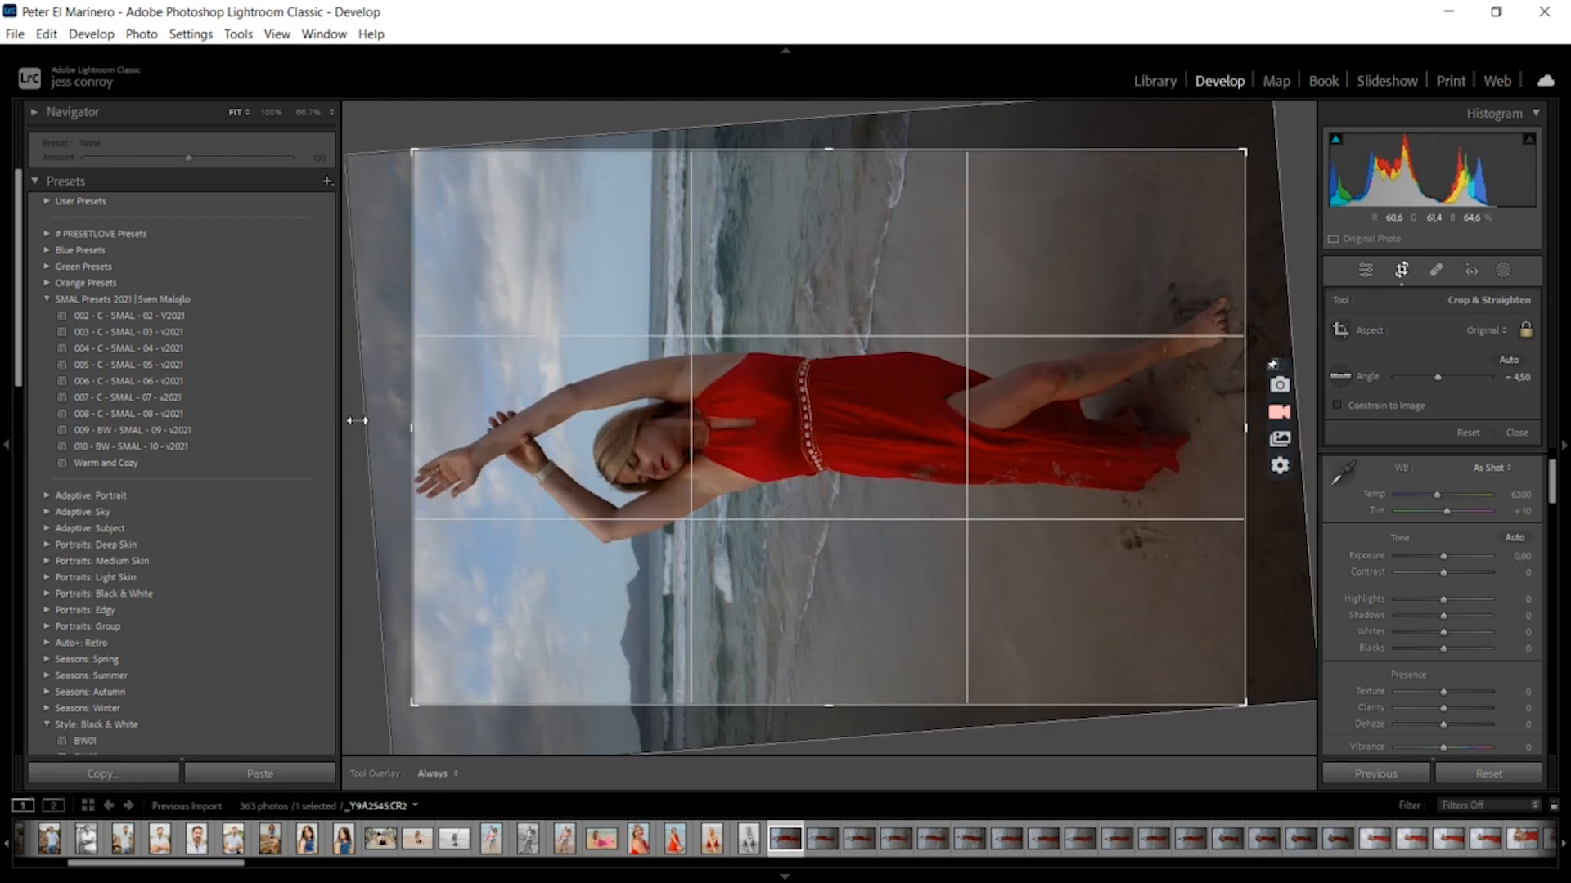
double_click(792, 442)
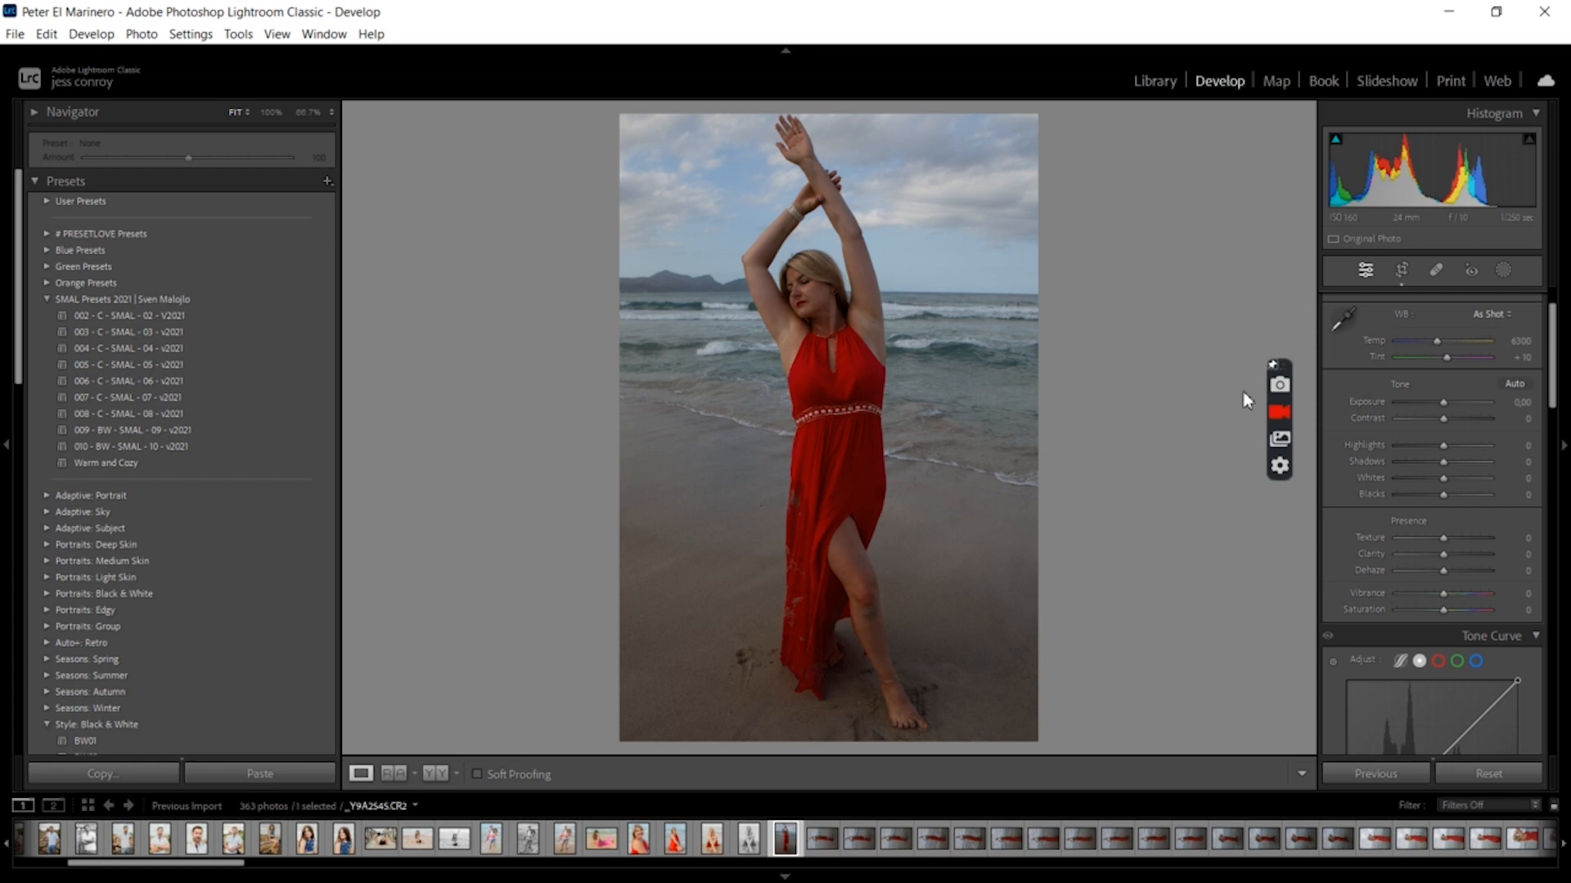
Apply Auto tone, set Highlights and Whites to -100, and raise Exposure to +1.34
left_click(1514, 382)
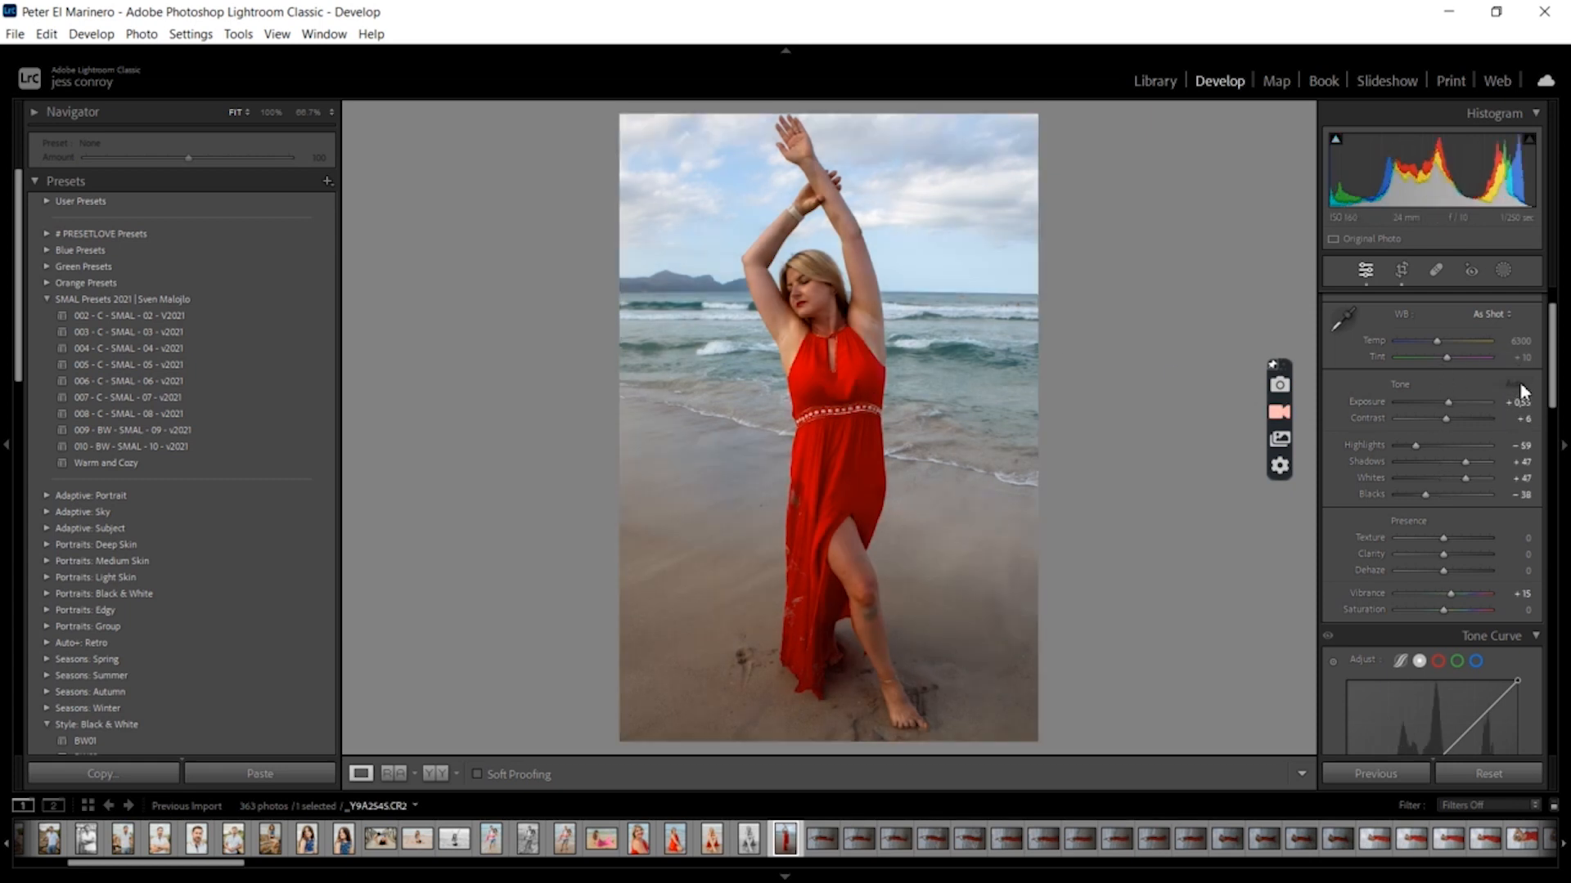
left_click_drag(1415, 446, 1339, 471)
left_click_drag(1465, 479, 1368, 485)
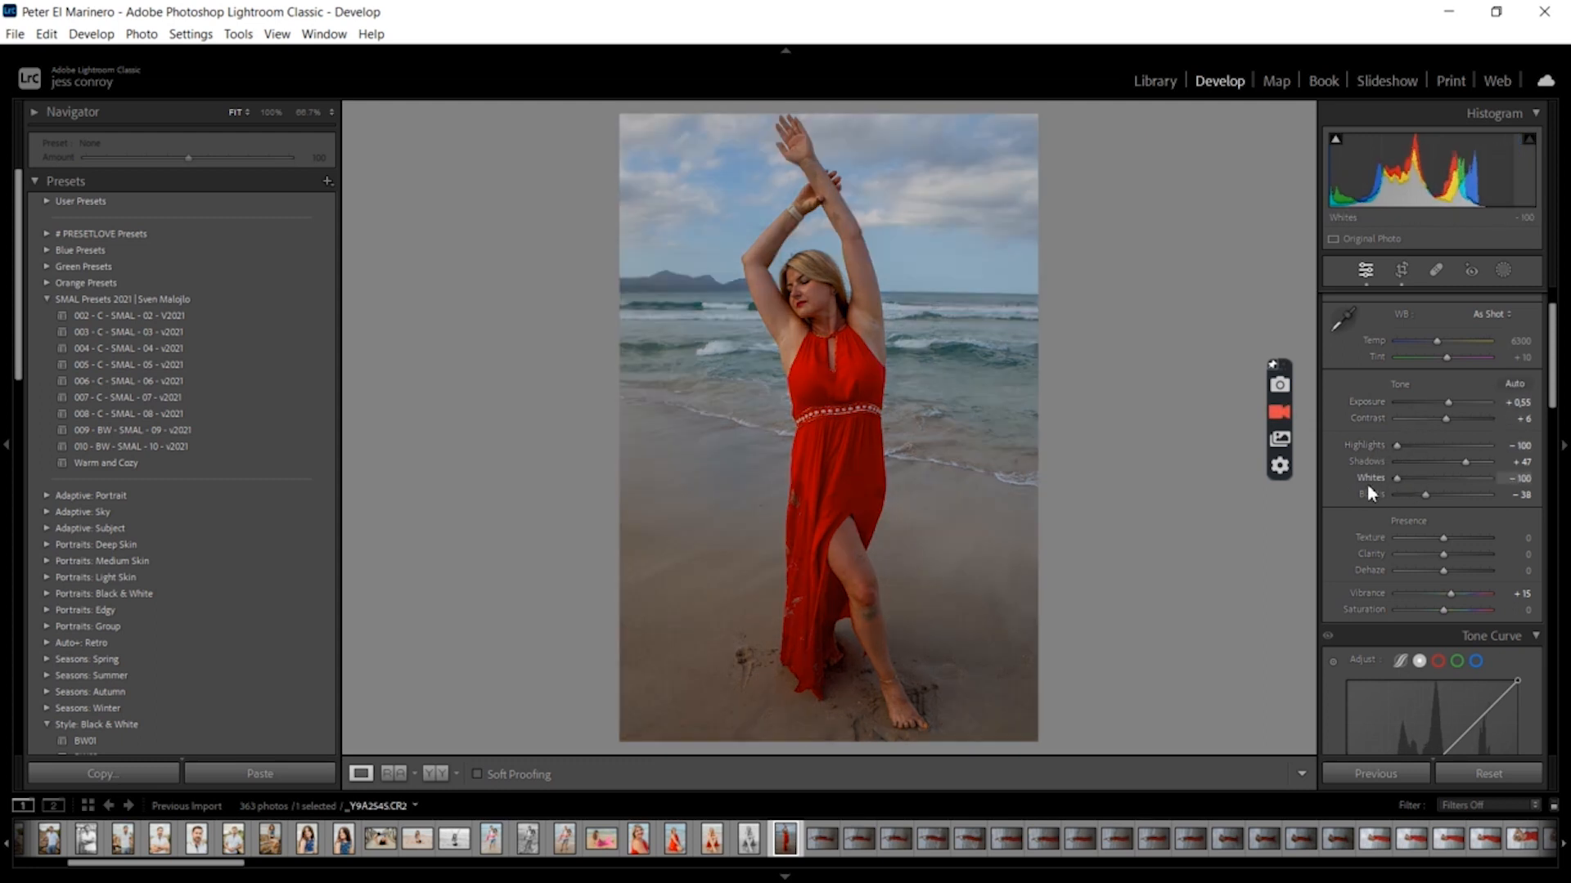
left_click_drag(1449, 401, 1456, 401)
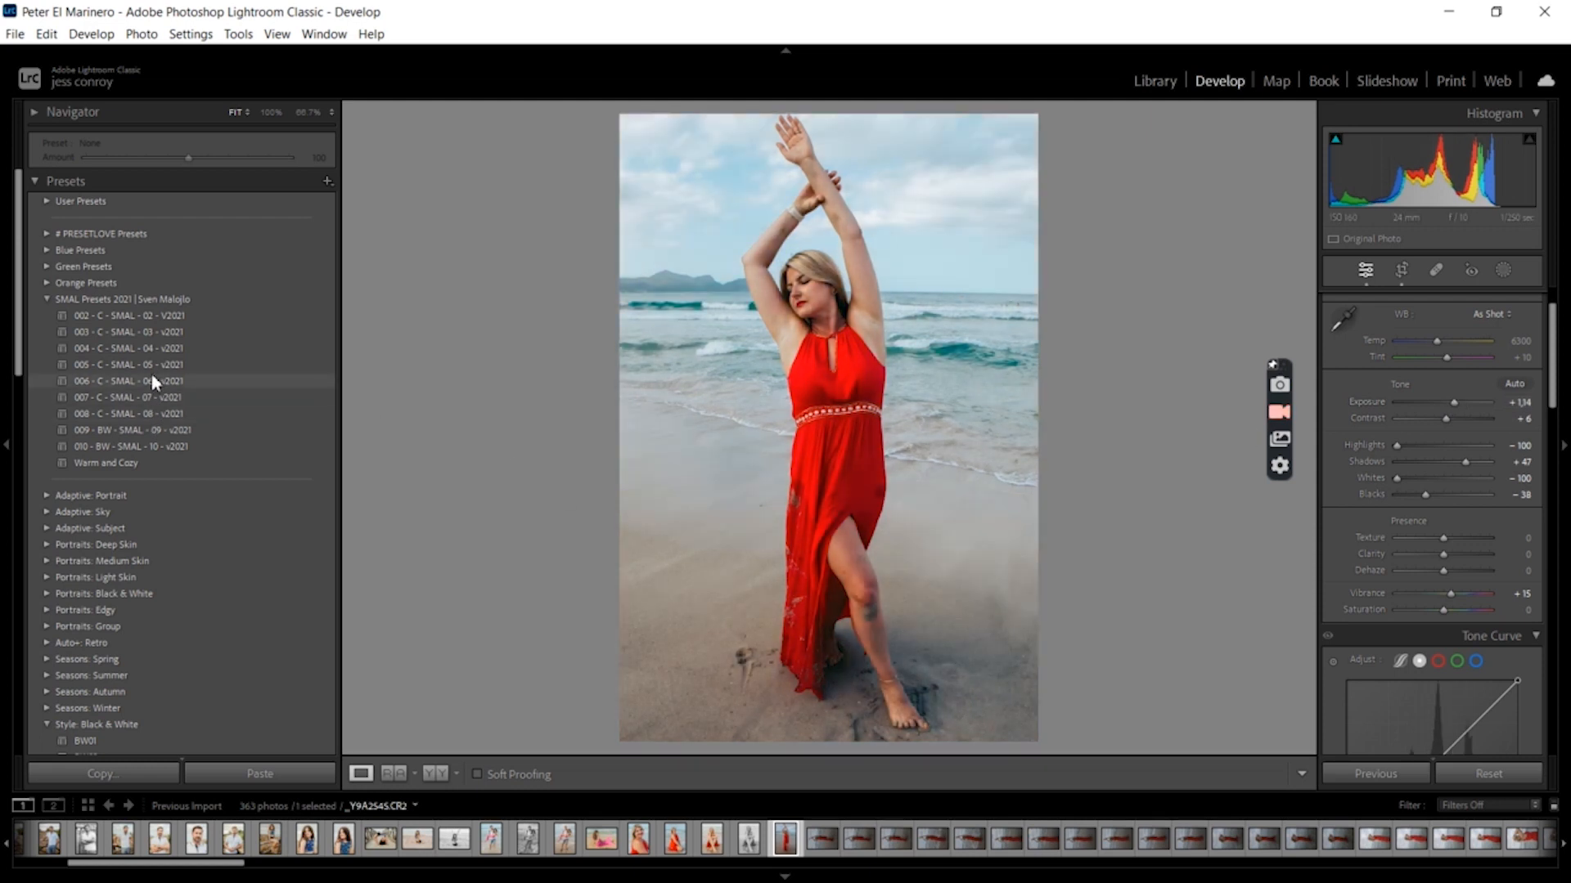
Apply the 006 - C - SMAL - 06 - v2021 preset, then set Whites to -100 and Exposure to +1.40
left_click(150, 379)
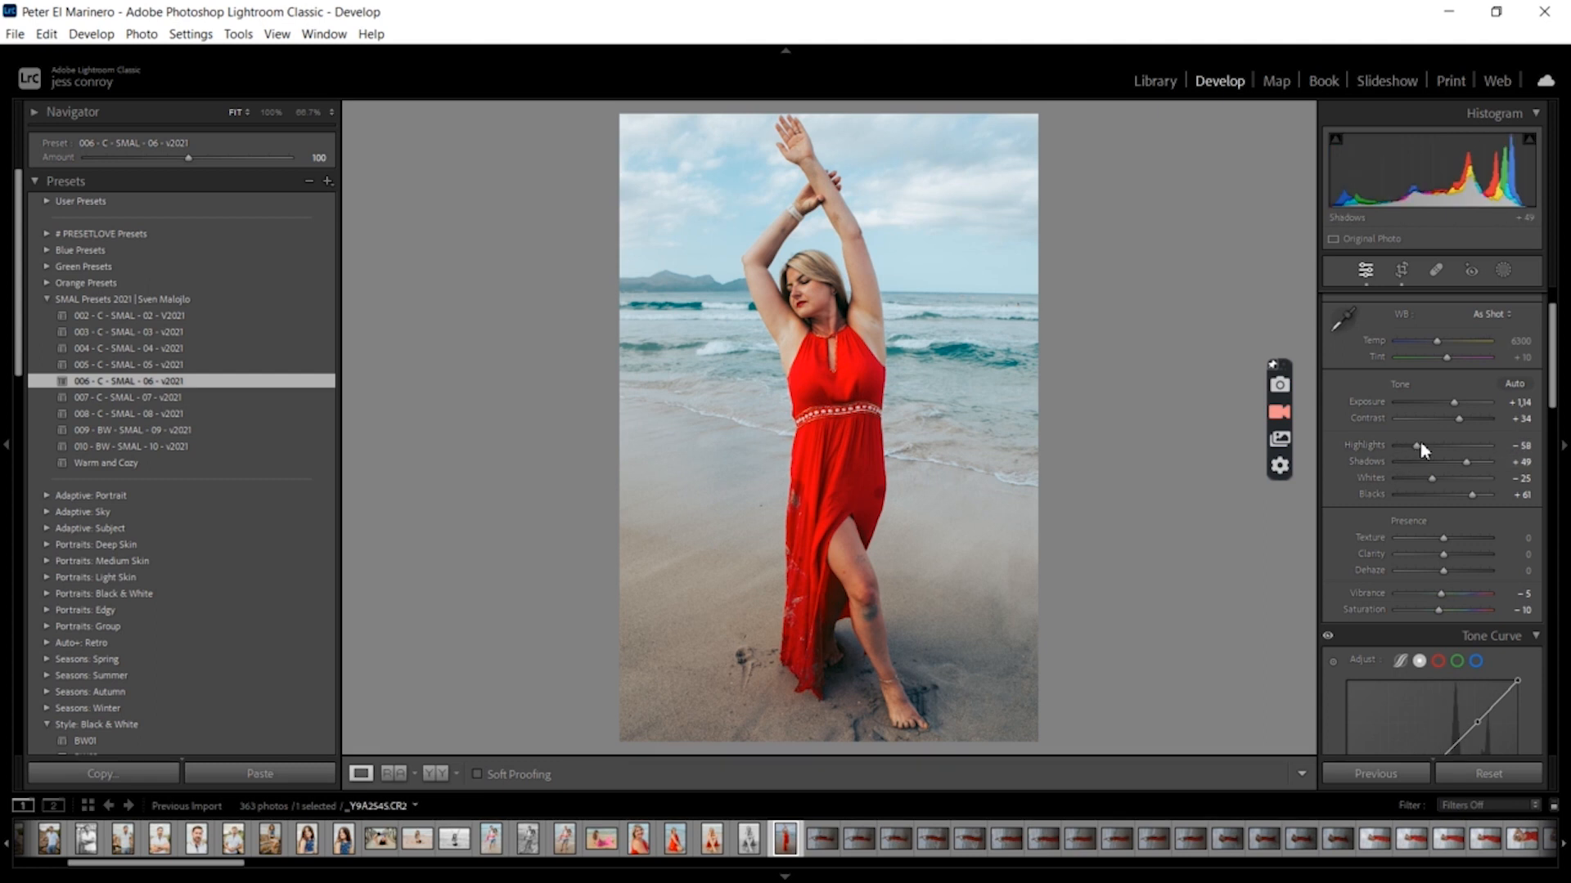
left_click_drag(1432, 478, 1368, 489)
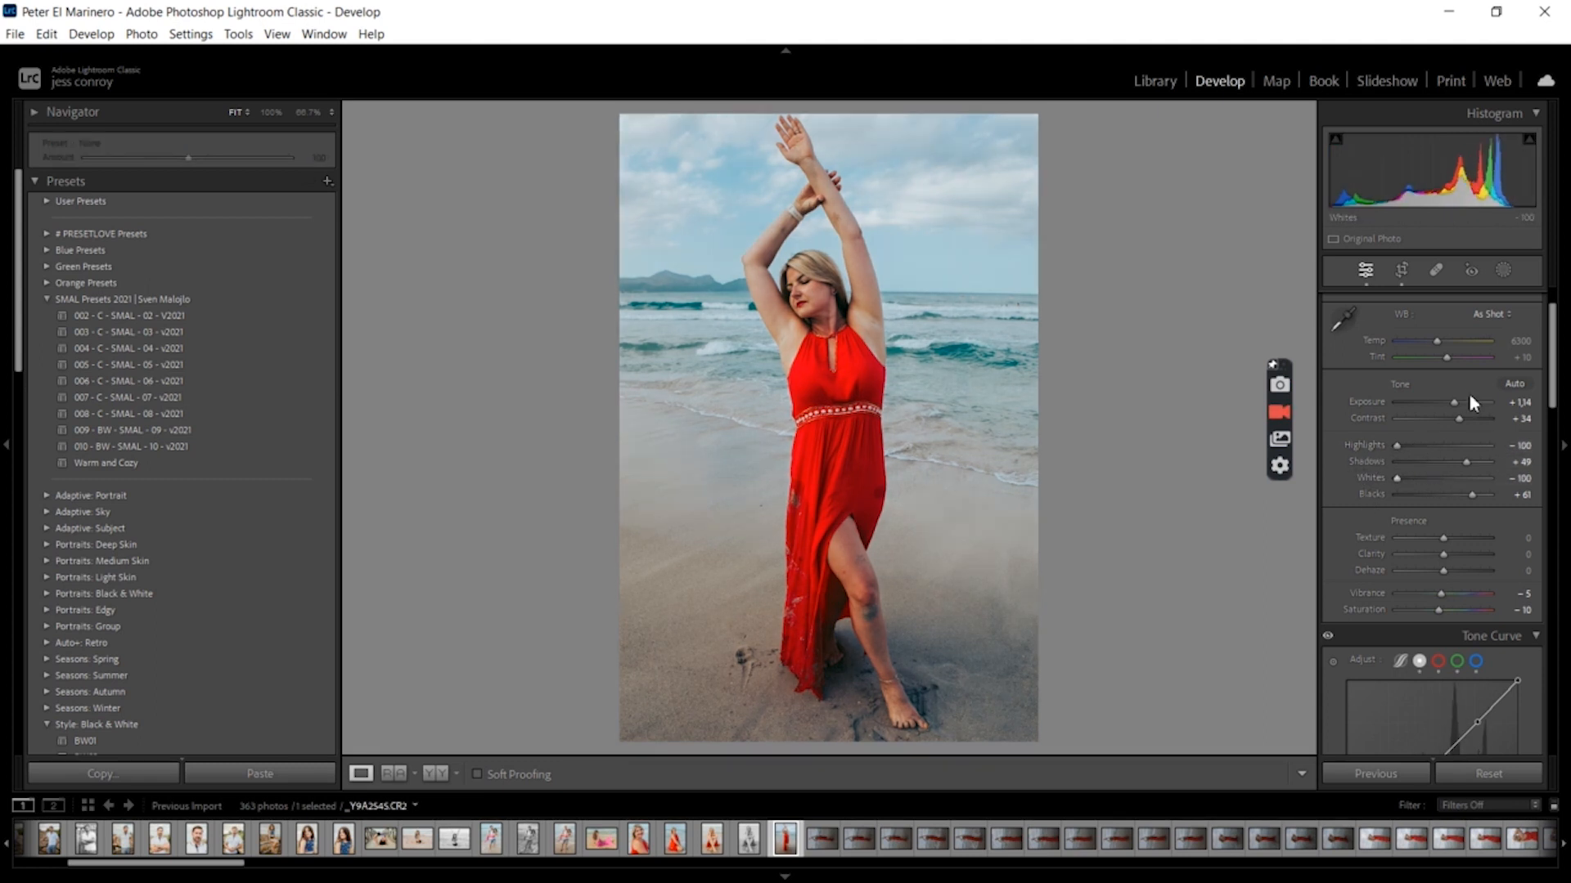
left_click_drag(1456, 403, 1458, 404)
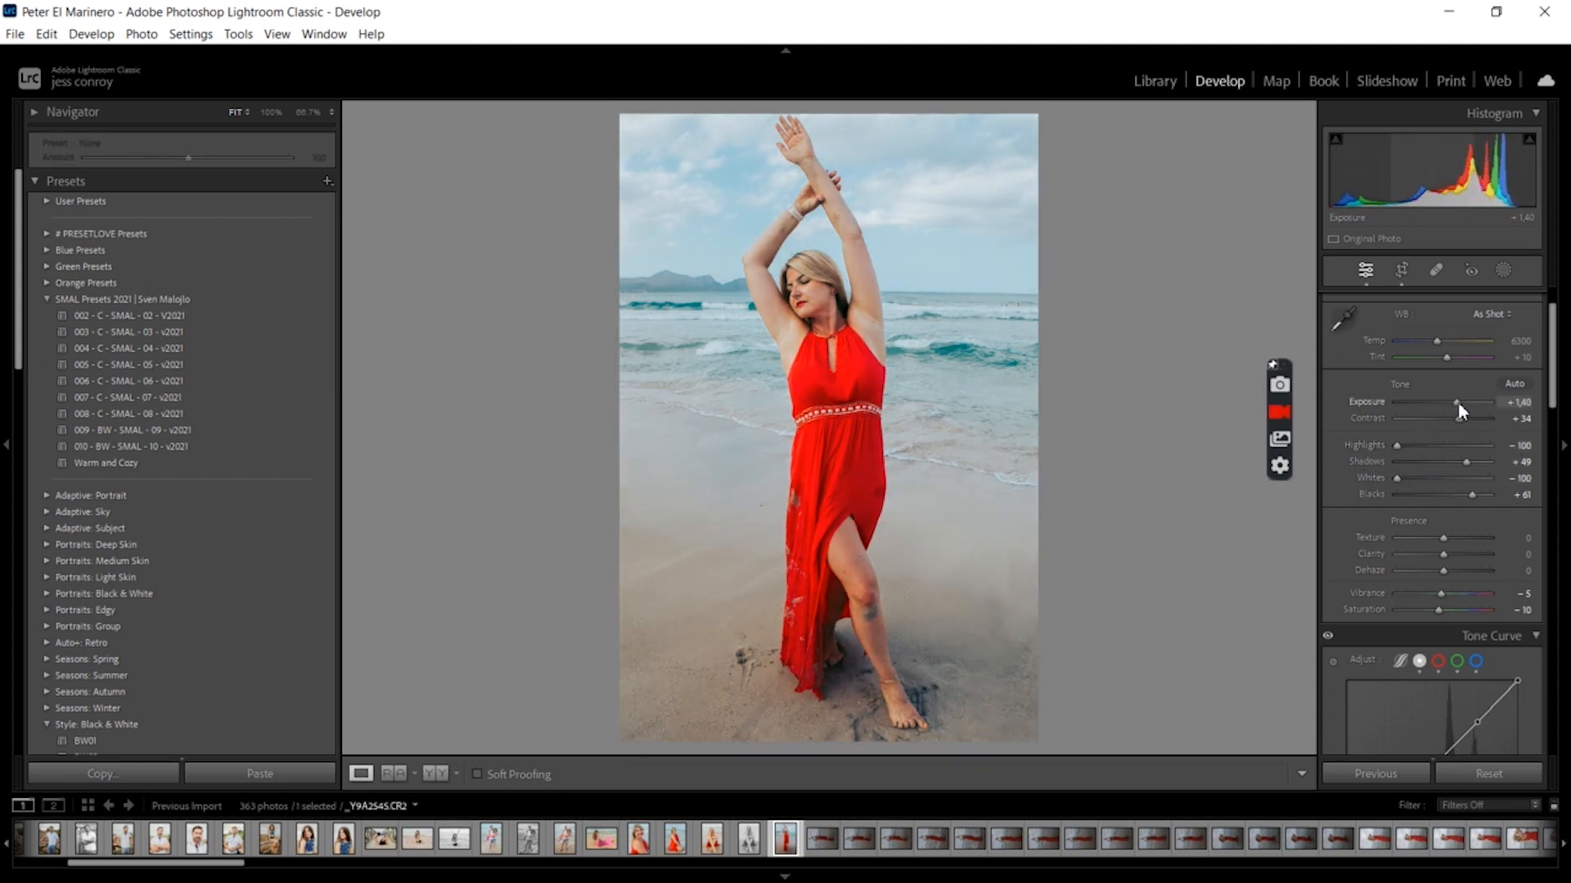
Open the photo for editing in Adobe Photoshop 2023
right_click(785, 845)
mouse_move(901, 426)
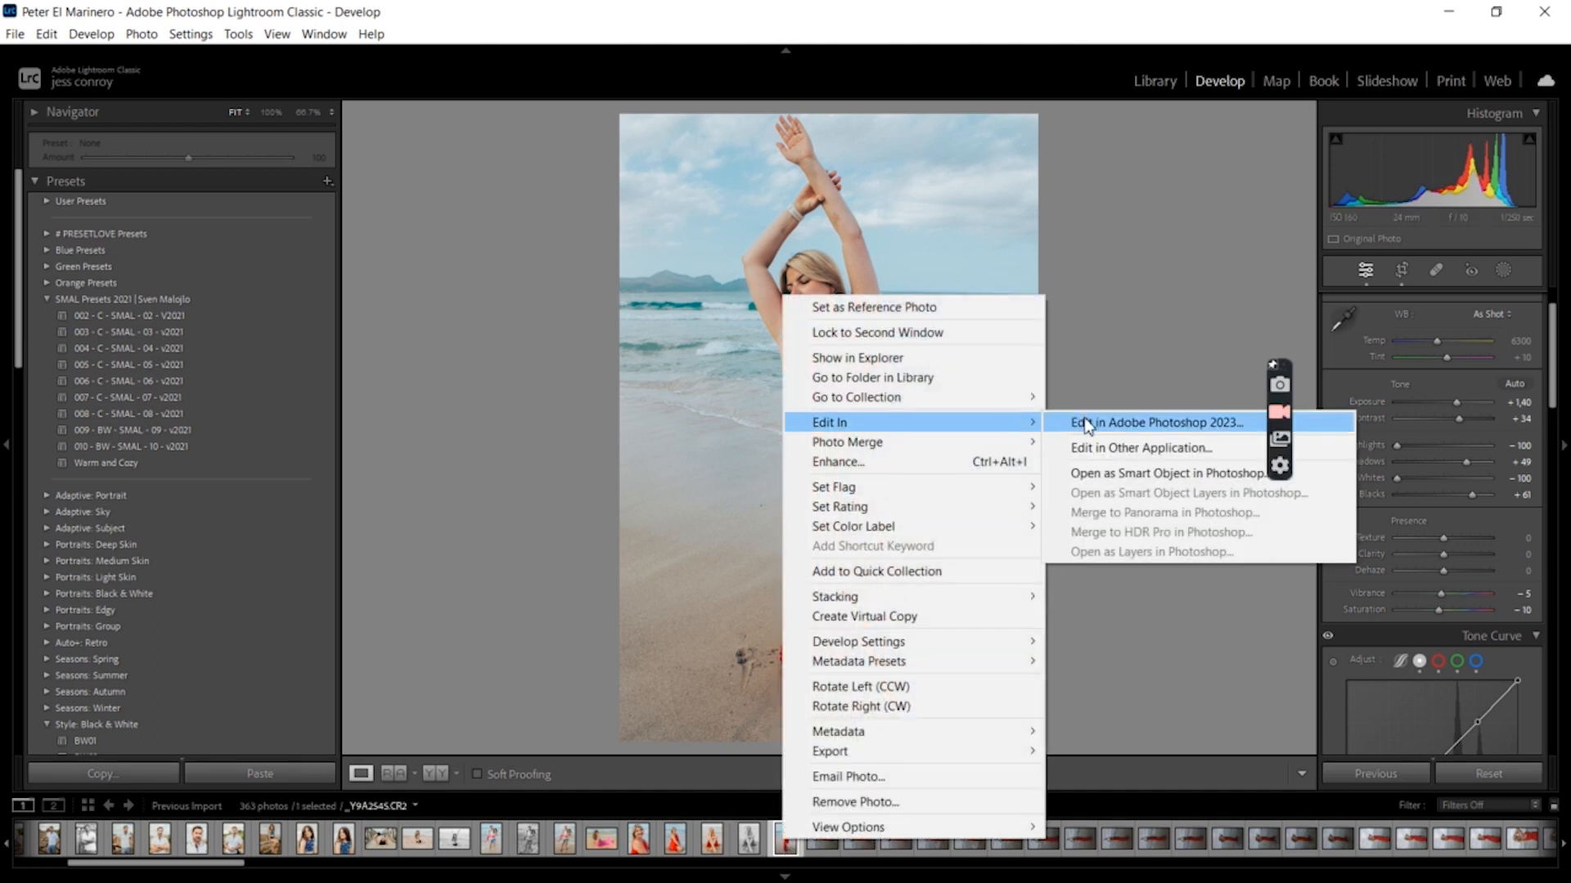
left_click(1085, 422)
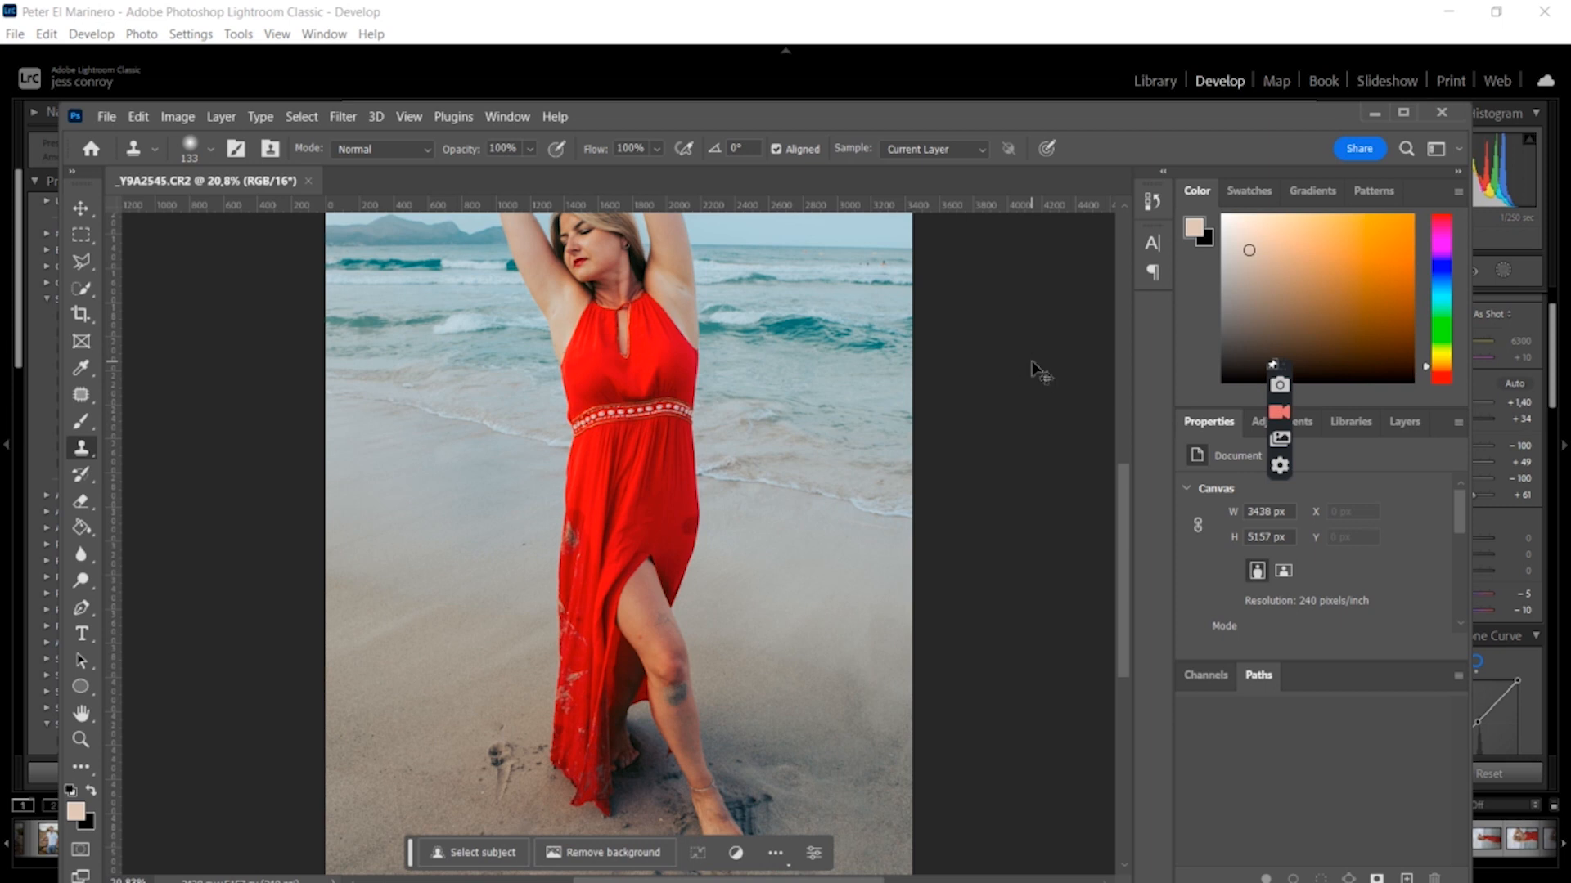
Apply the Skin Smoothing neural filter to the face with Smoothness set to +2
key("ctrl+plus")
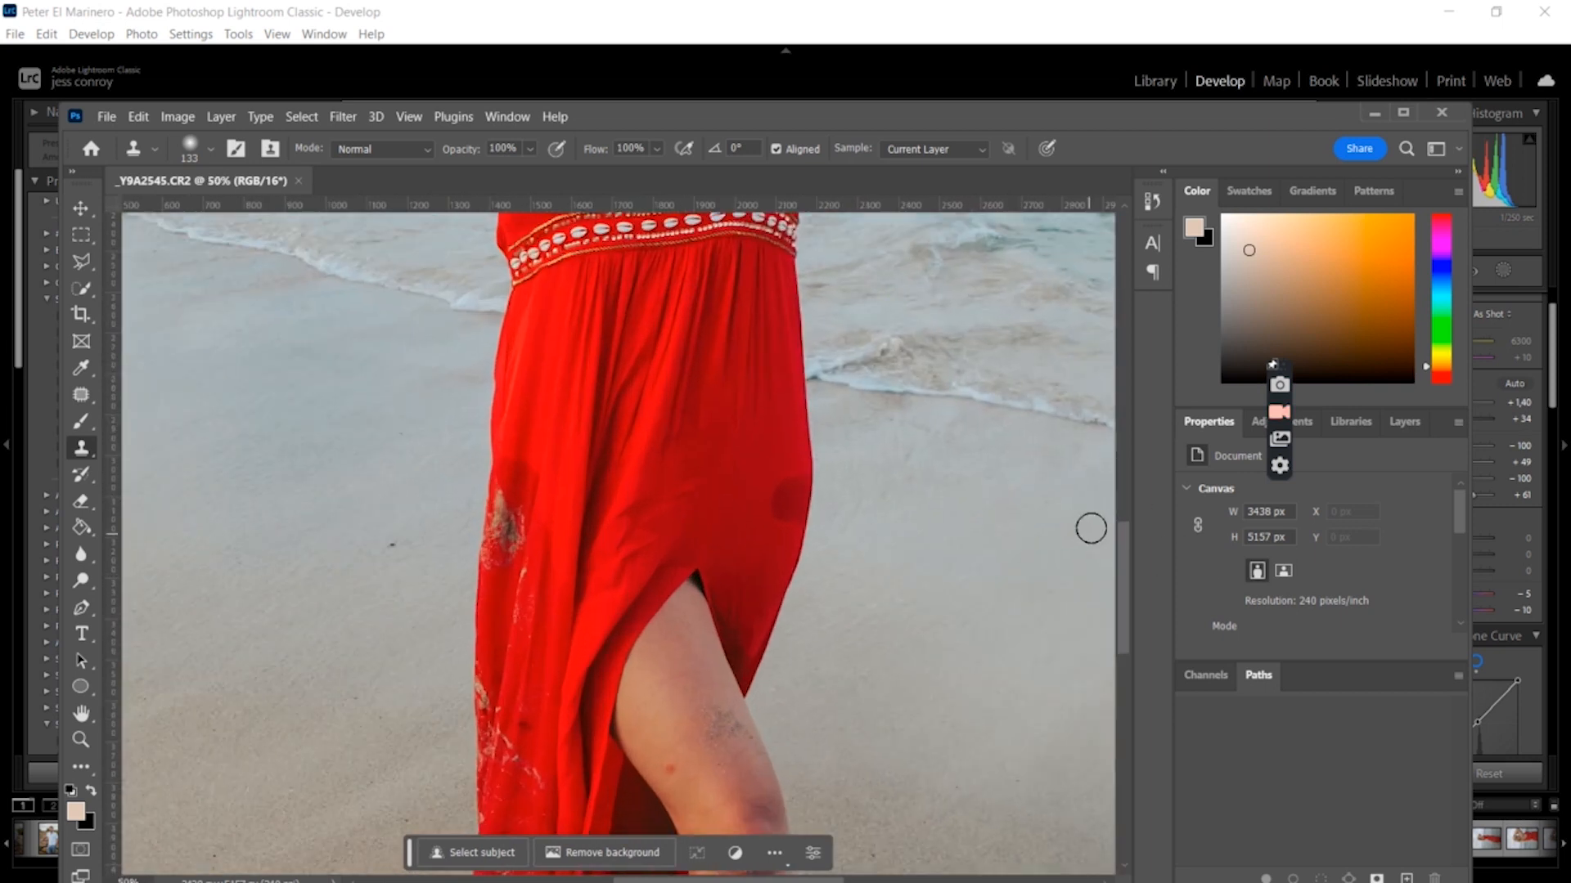
scroll(1127, 507, "up", 10)
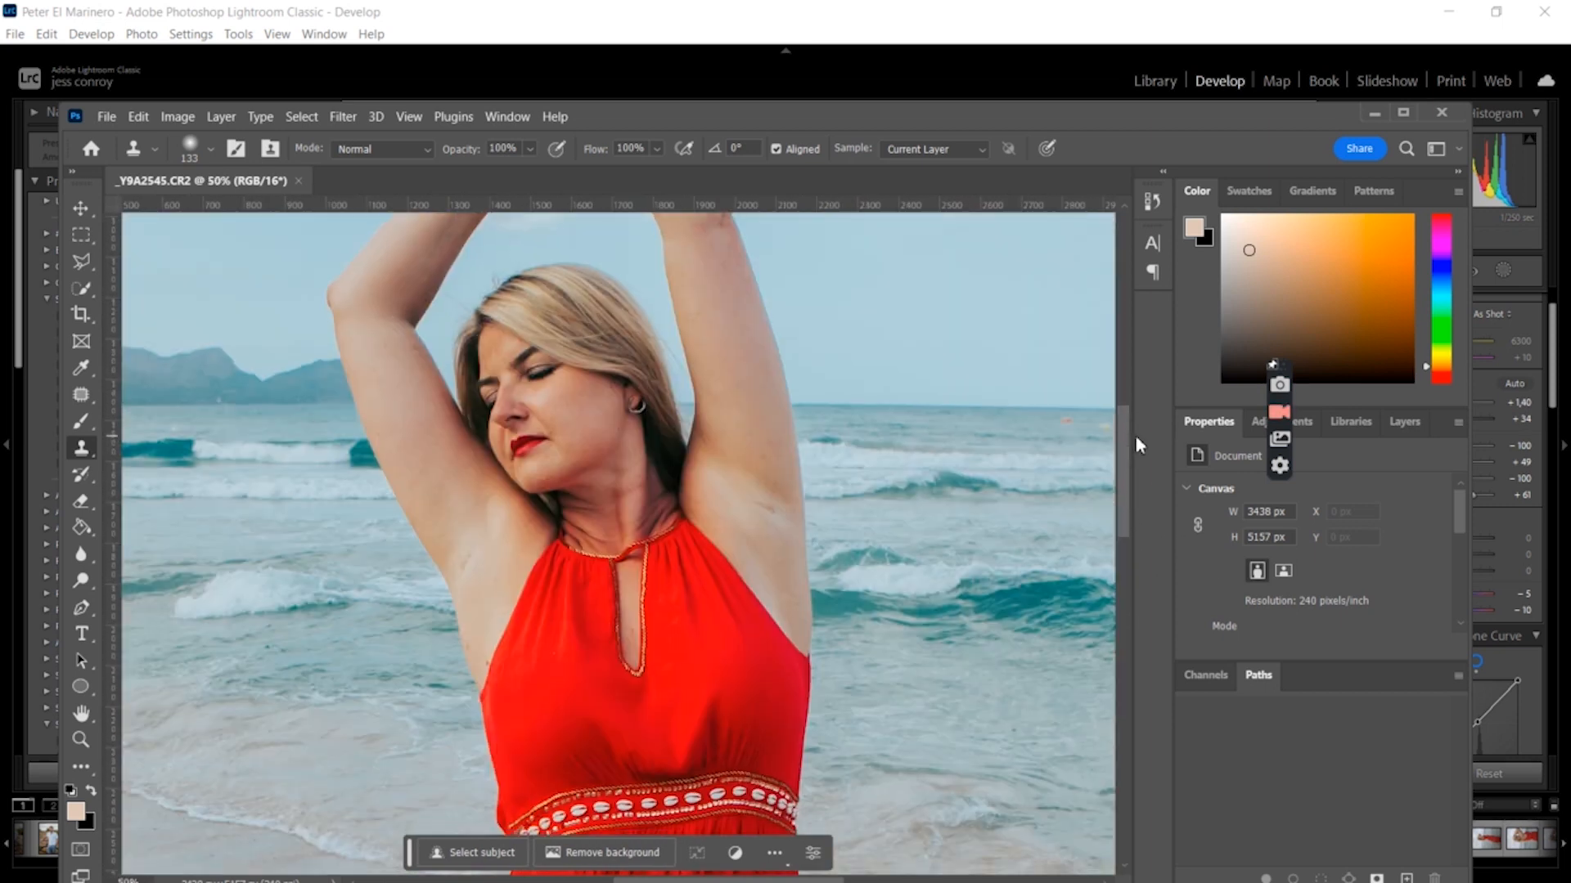
left_click(342, 116)
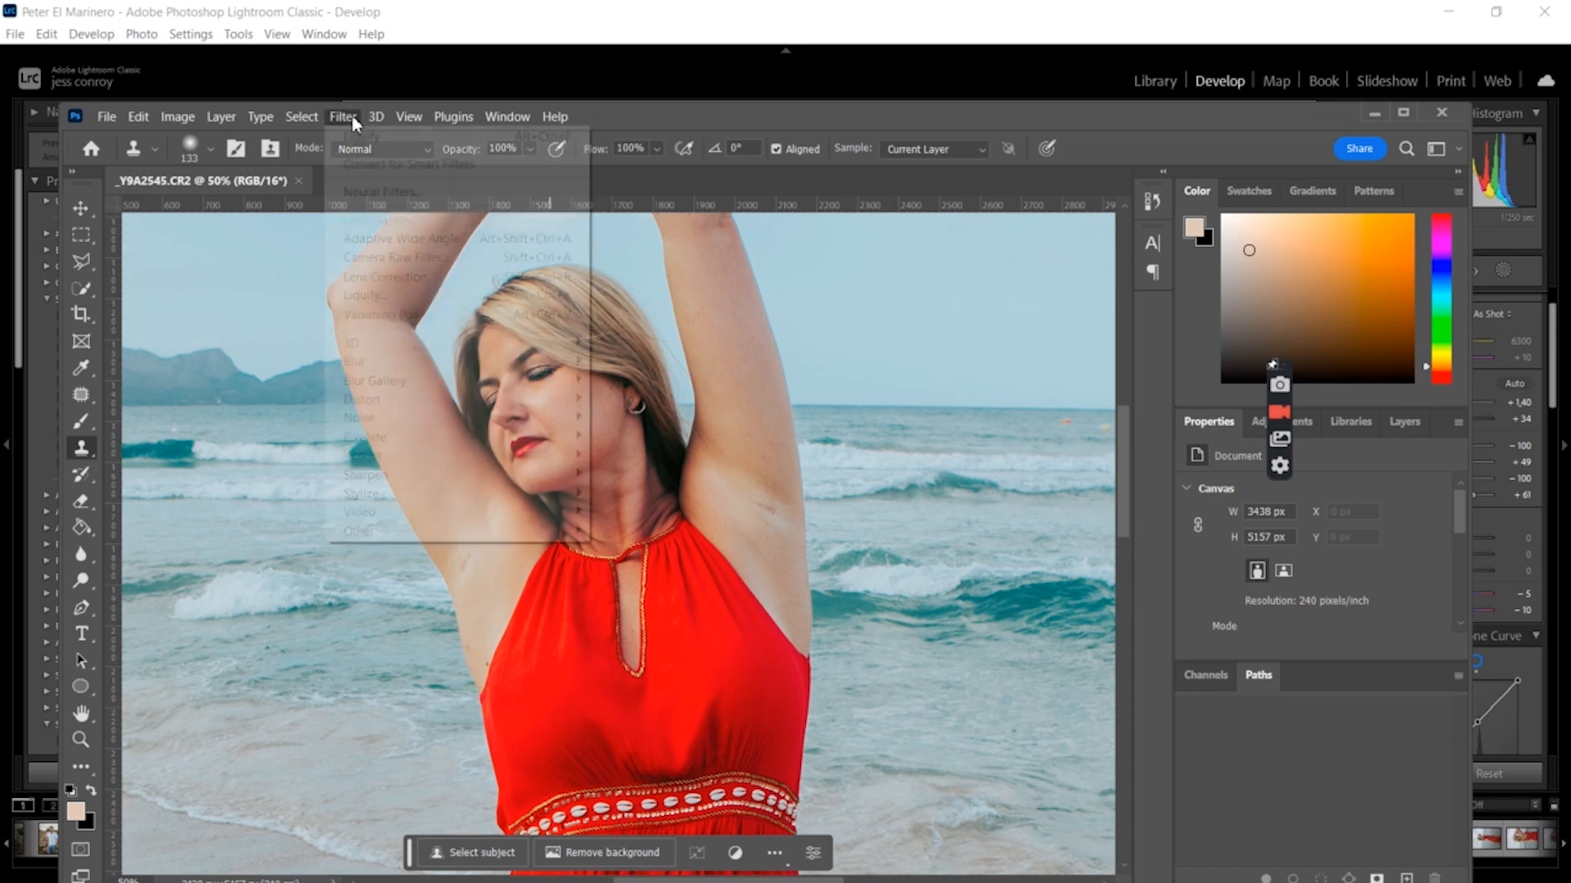
left_click(393, 194)
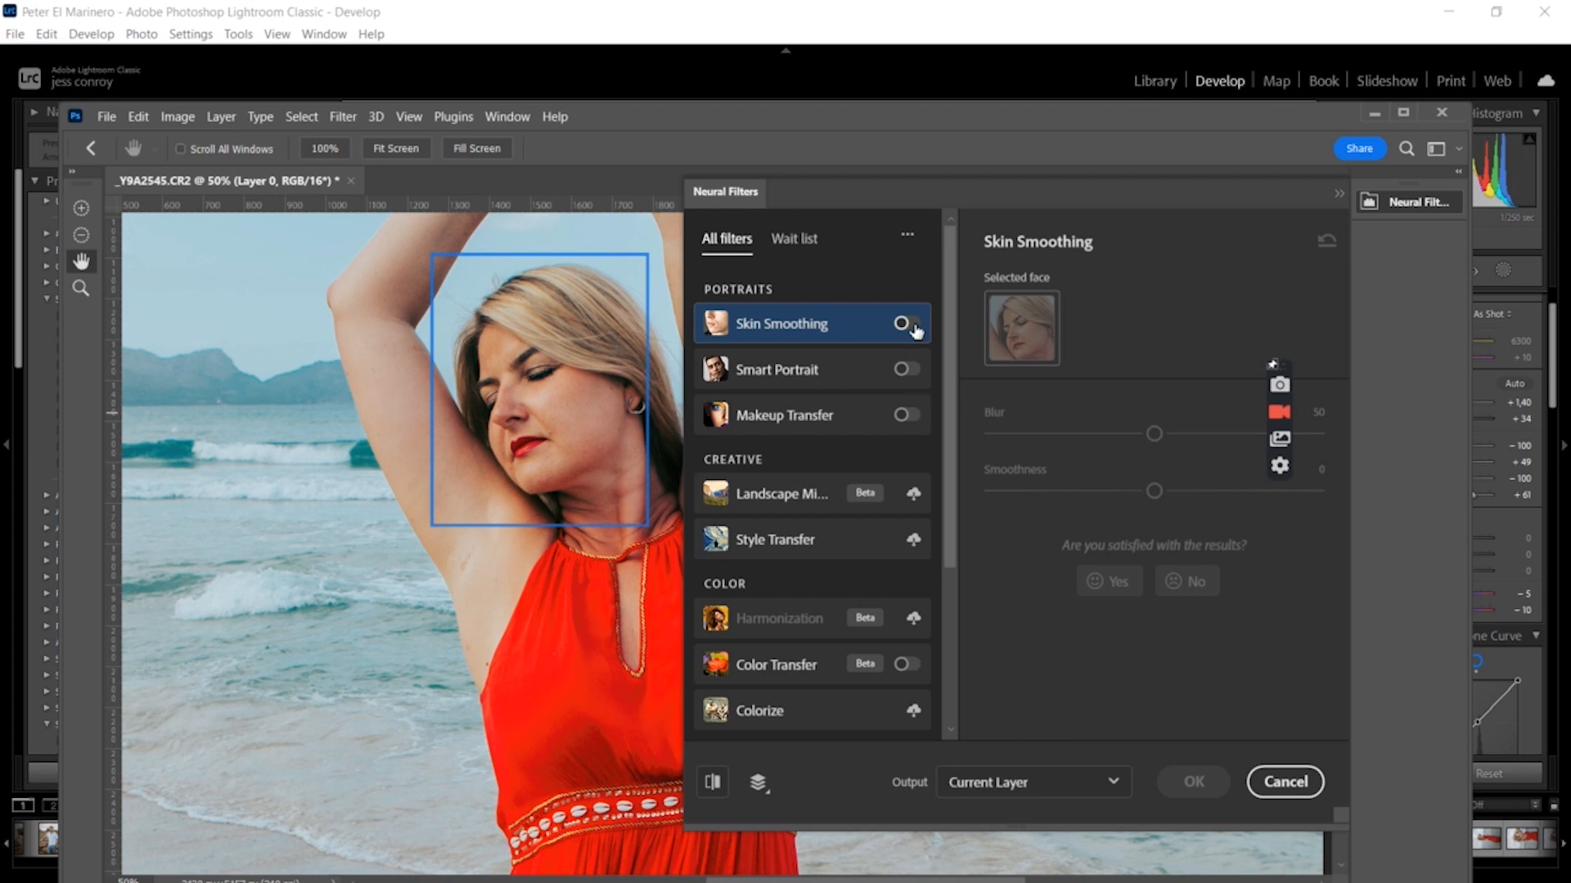
left_click(910, 324)
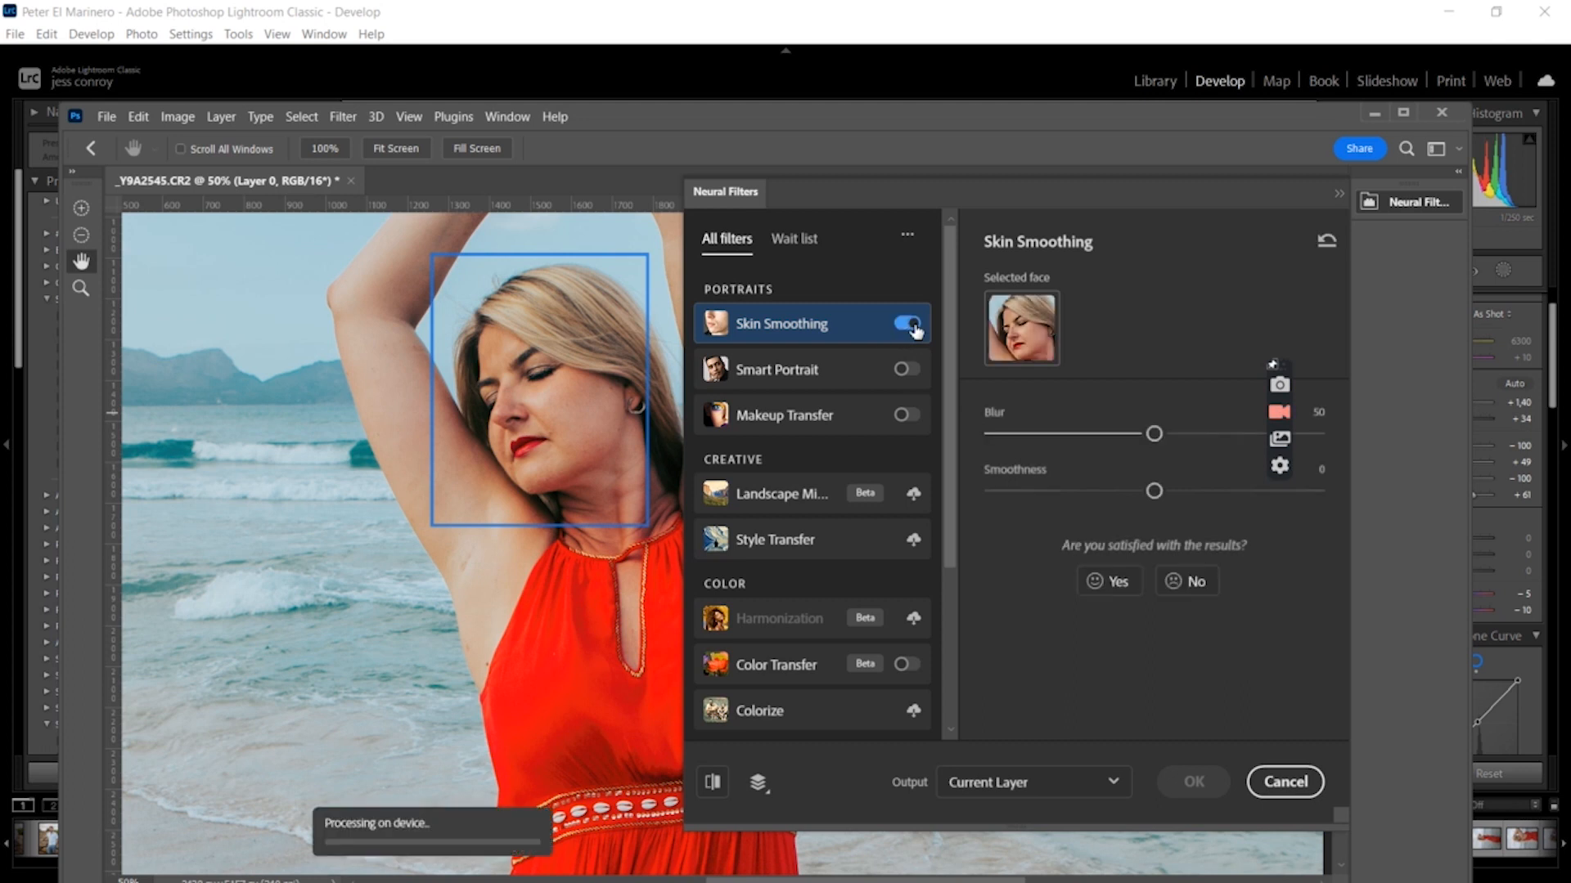
left_click(1163, 493)
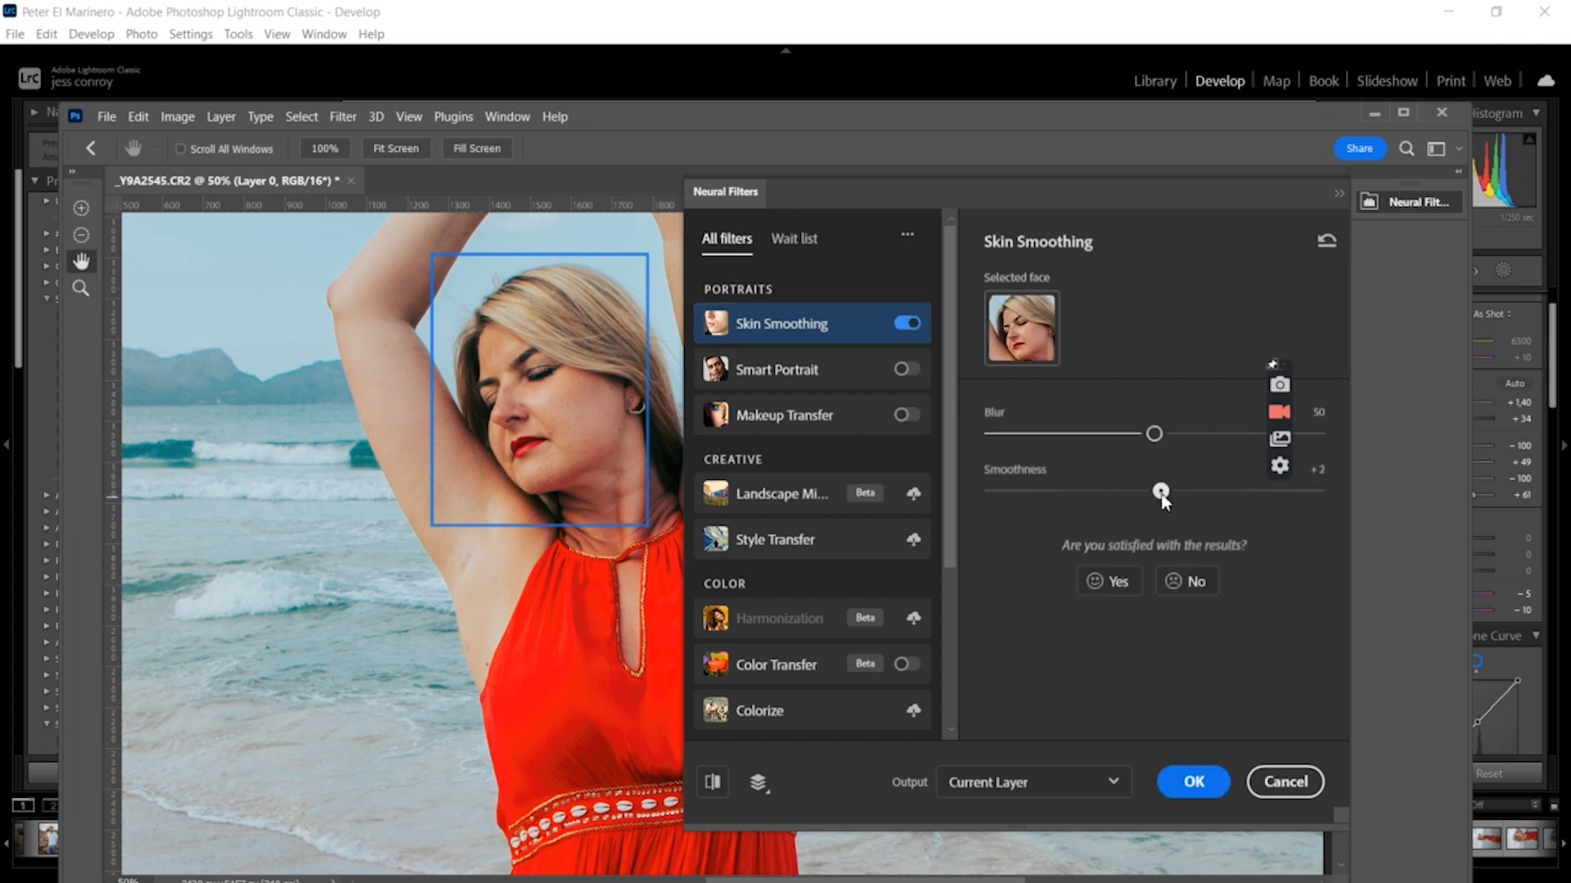
left_click(1199, 785)
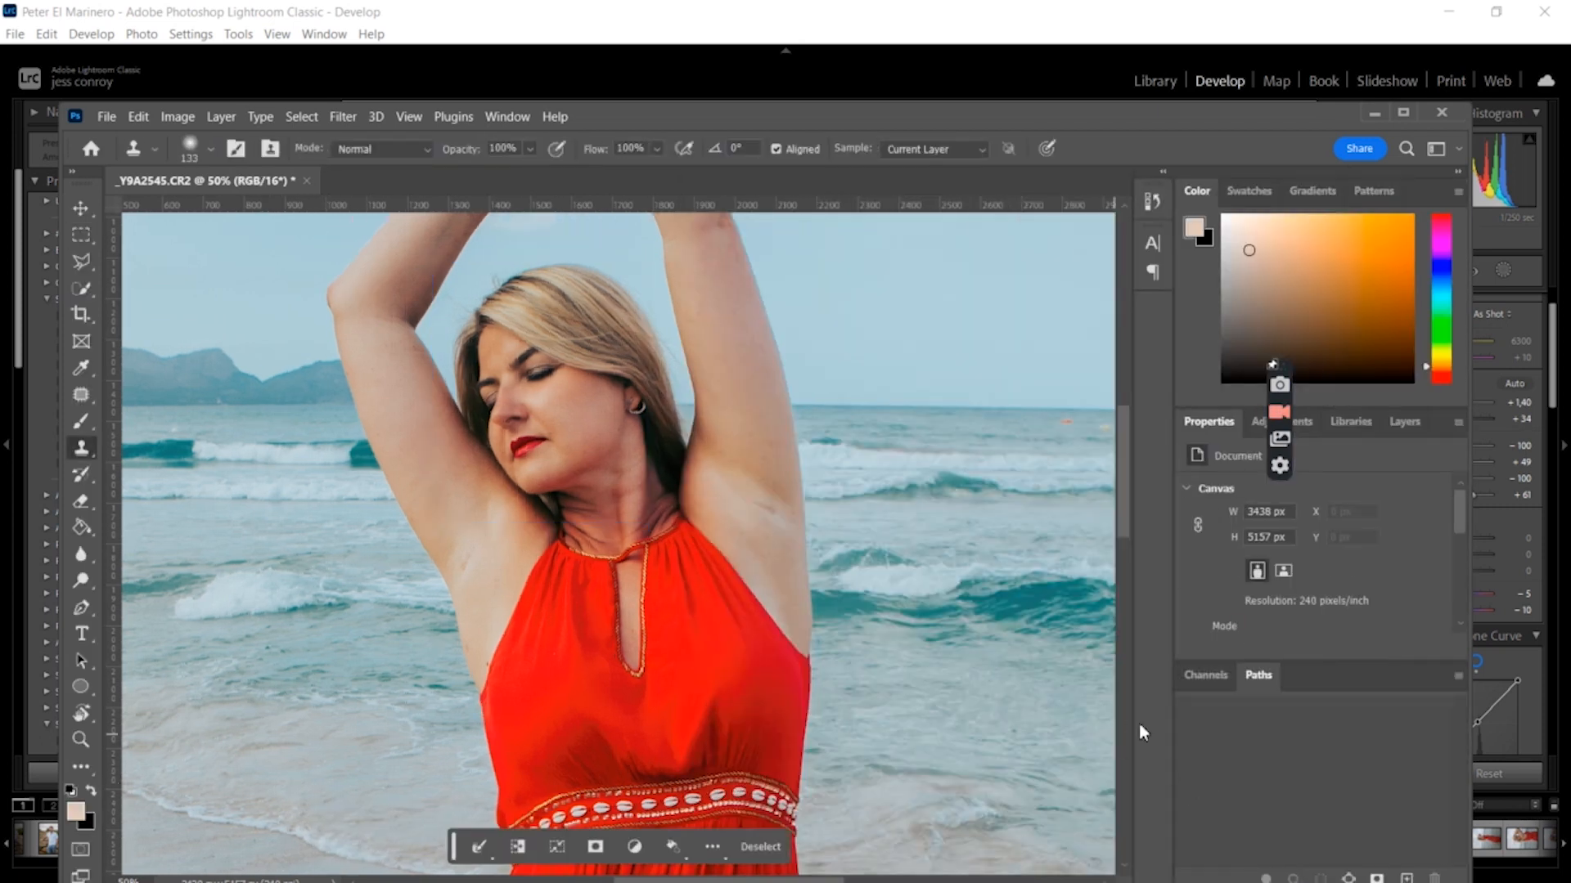
Try to patch the area around the legs with the Patch tool in Content-Aware mode
key("ctrl+minus")
key("ctrl+minus")
key("ctrl+minus")
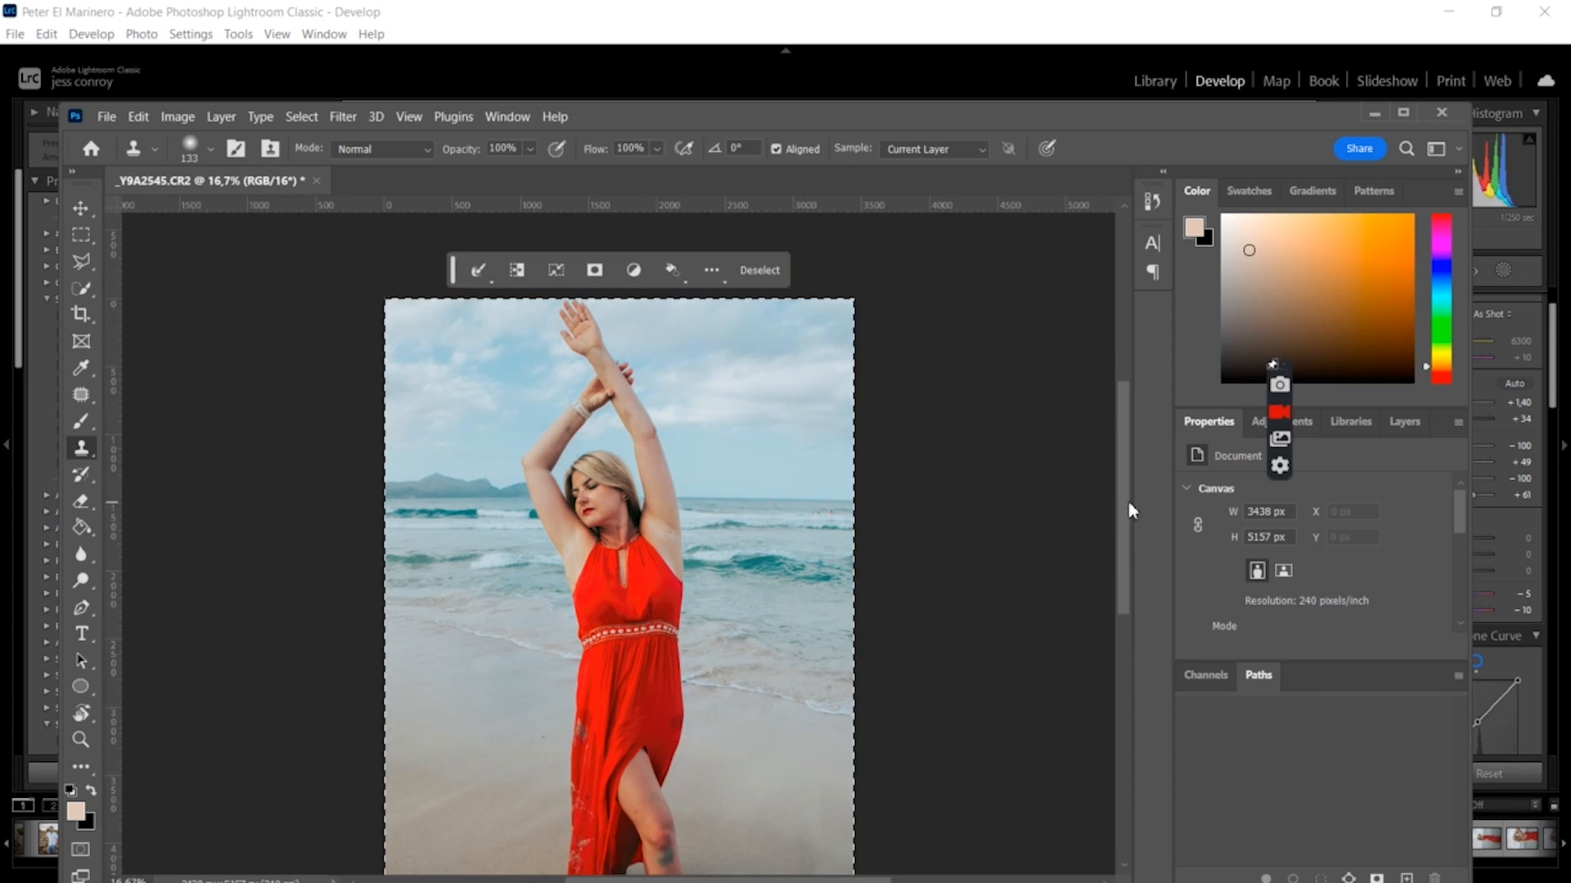
scroll(1129, 546, "down", 1)
left_click_drag(1128, 538, 1131, 545)
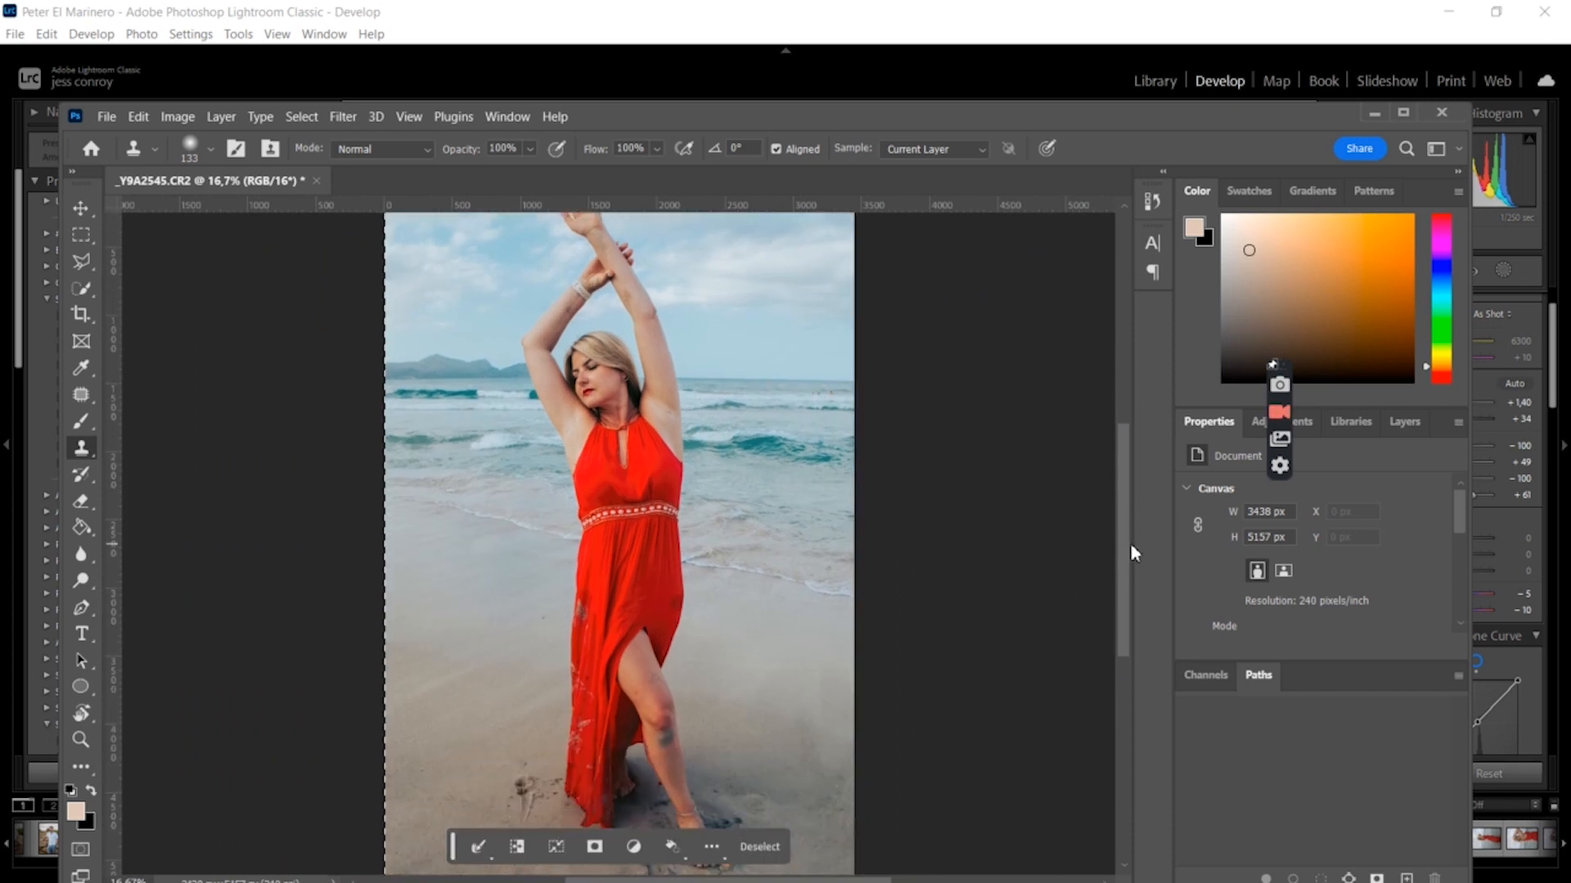
key("ctrl+plus")
key("ctrl+plus")
key("ctrl+plus")
left_click_drag(1126, 536, 1178, 646)
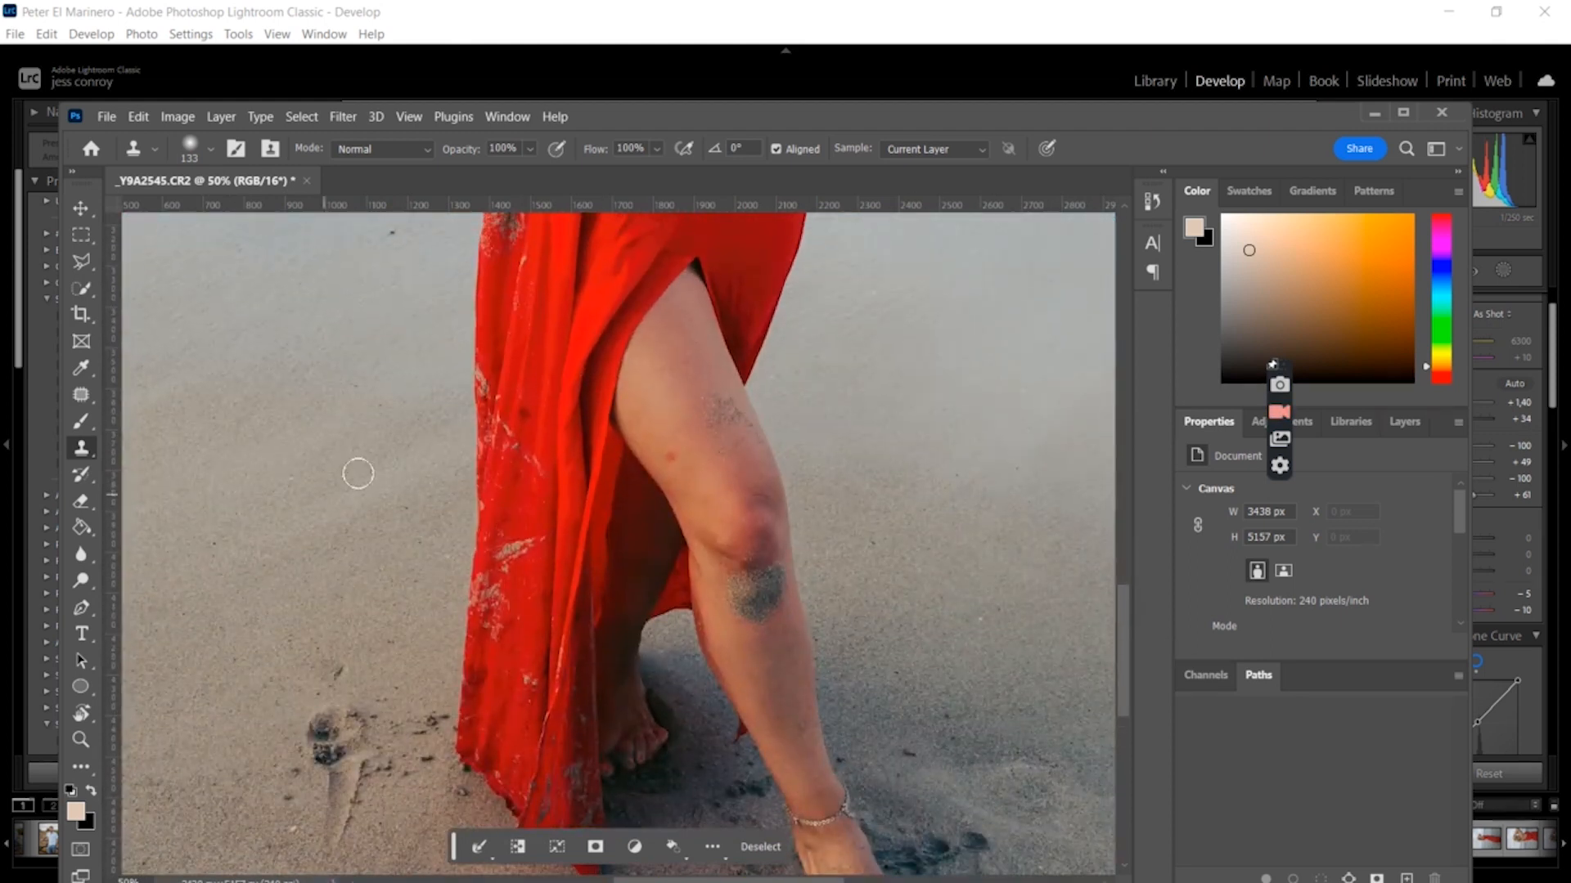
left_click(82, 395)
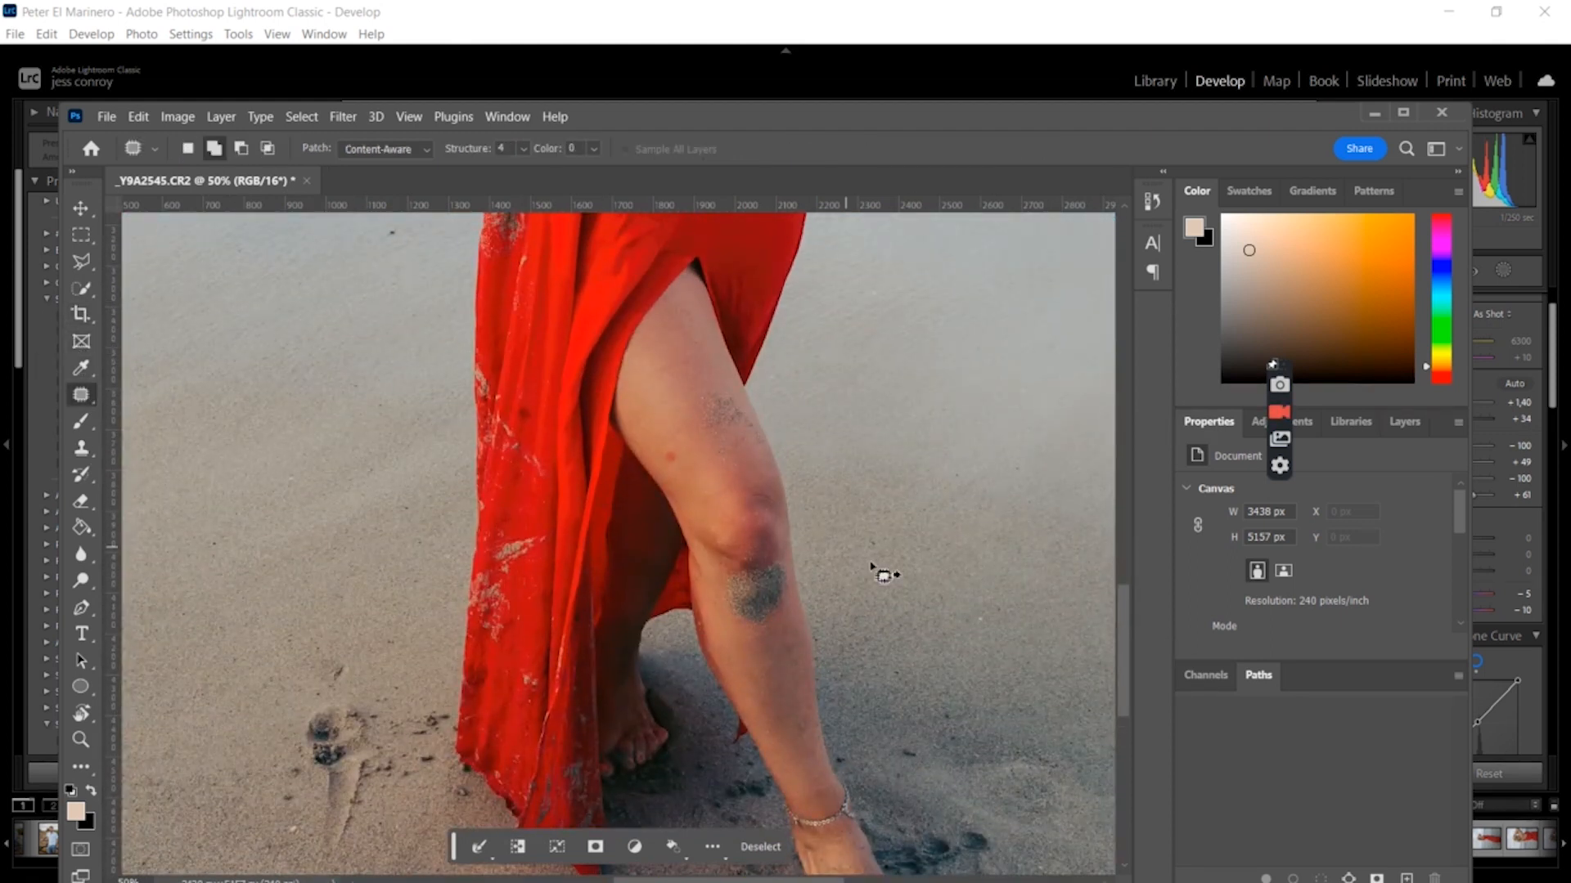
left_click_drag(659, 453, 672, 448)
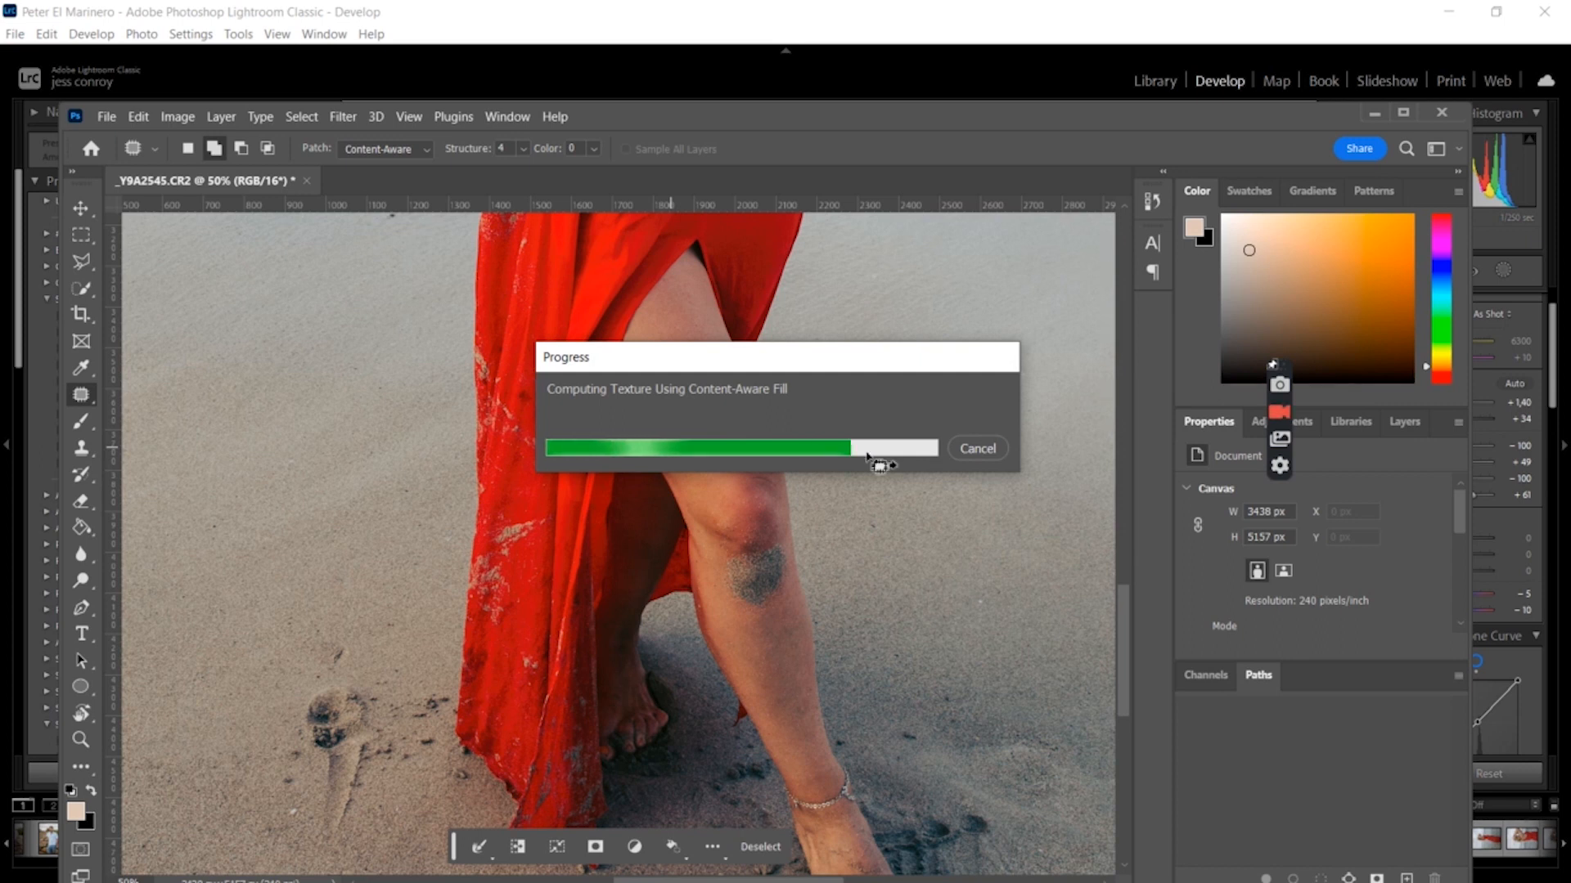
Undo the patch selection and deselect the whole image
key("ctrl+minus")
key("ctrl+minus")
key("ctrl+minus")
key("ctrl+minus")
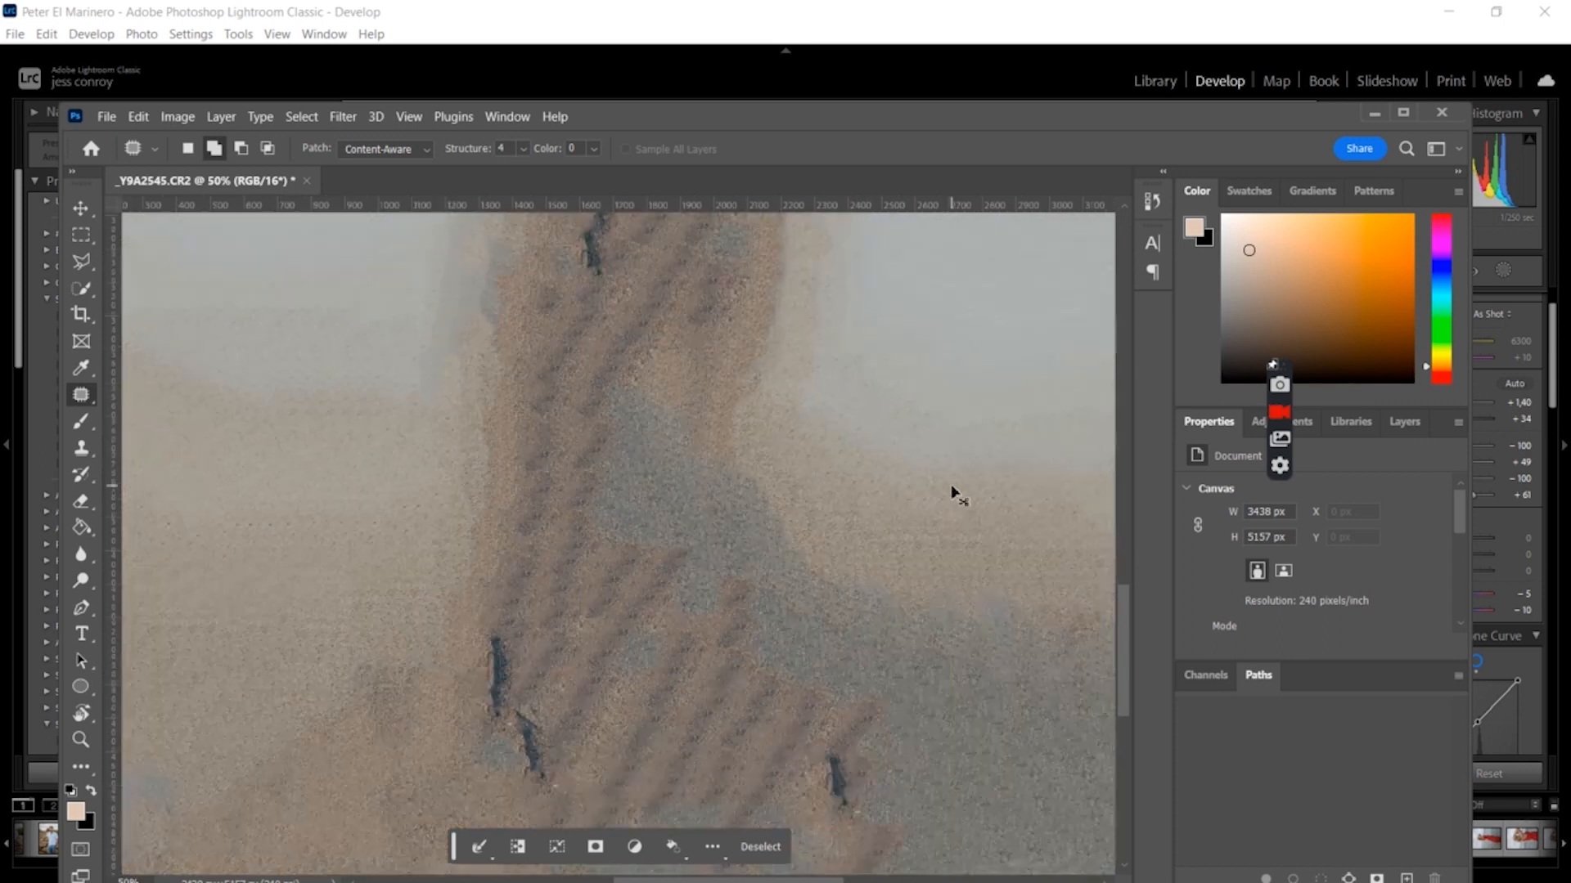
key("ctrl+minus")
key("ctrl+plus")
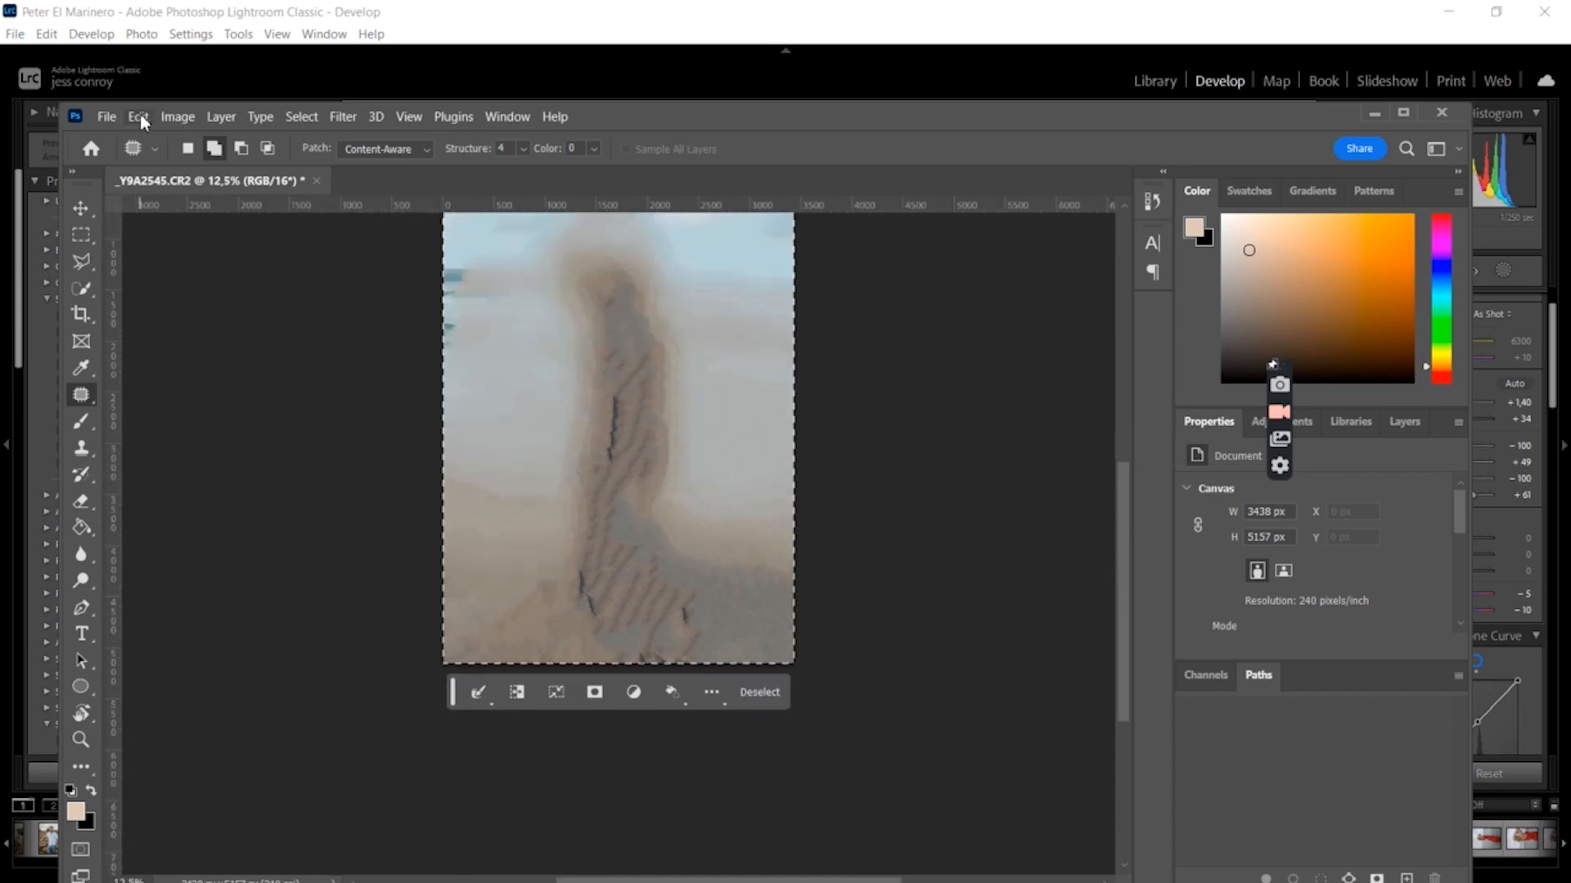
left_click(139, 117)
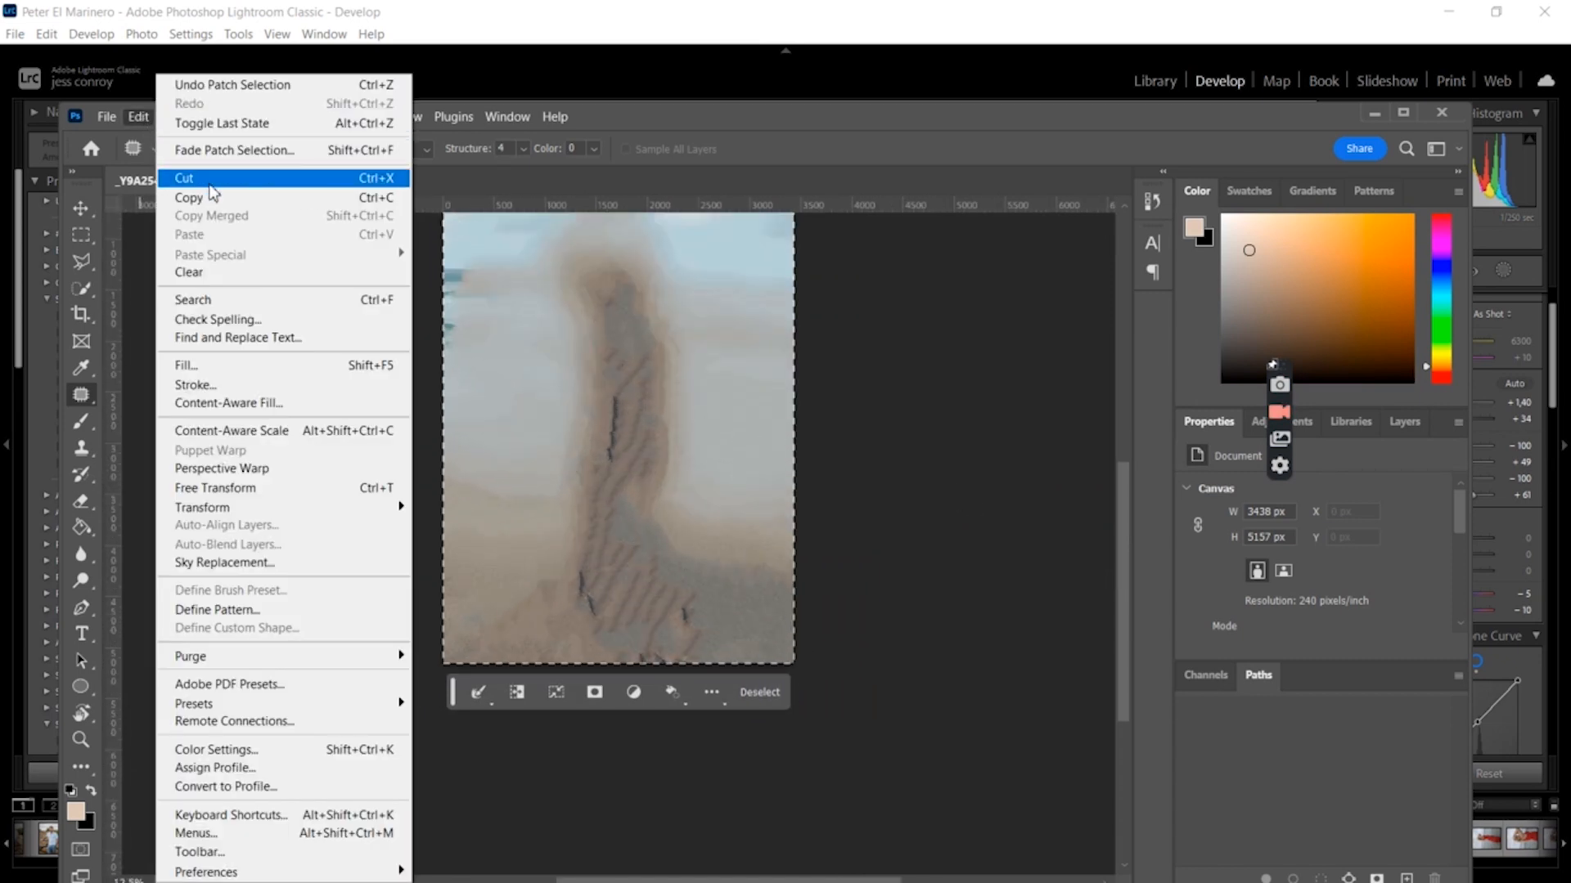
left_click(214, 86)
key("ctrl+d")
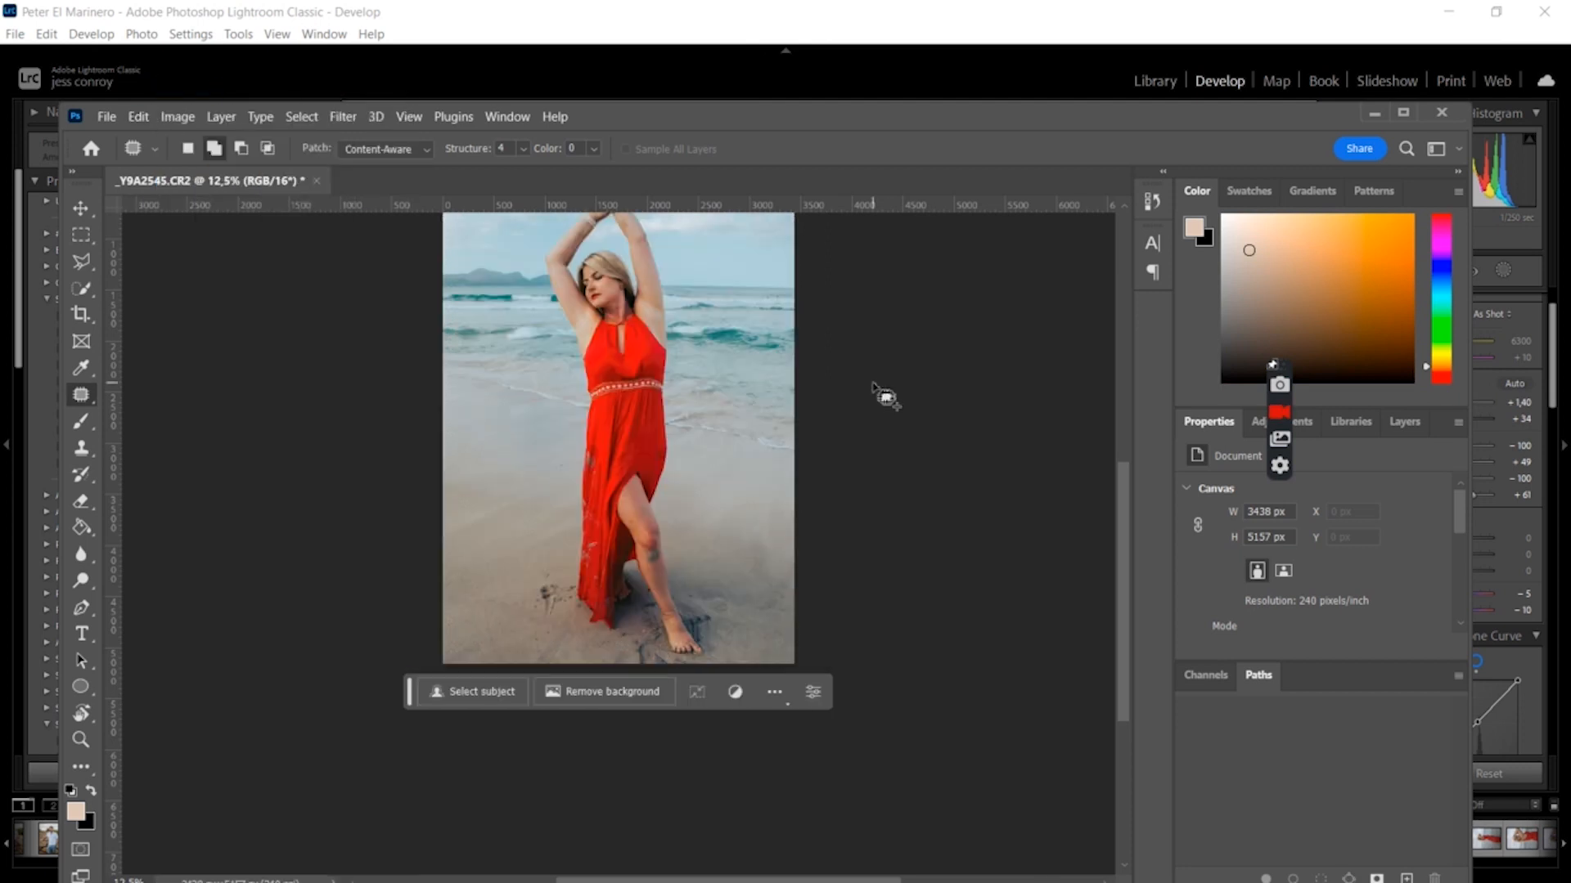
Patch a small blemish on the upper thigh with the Patch tool and deselect
key("ctrl+plus")
key("ctrl+plus")
key("ctrl+plus")
key("ctrl+plus")
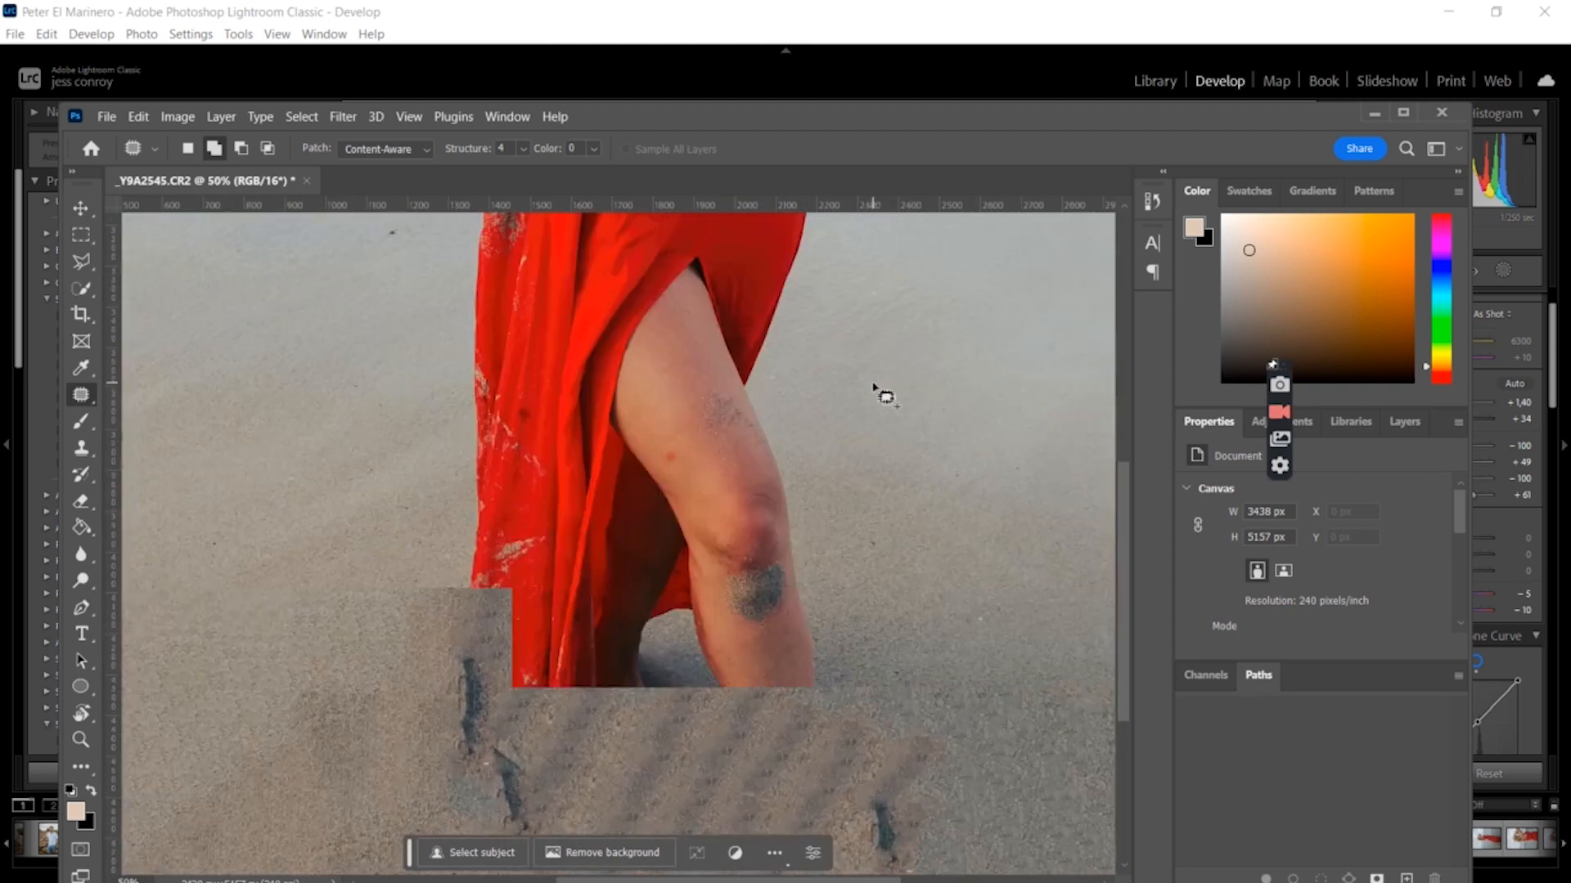
key("ctrl+plus")
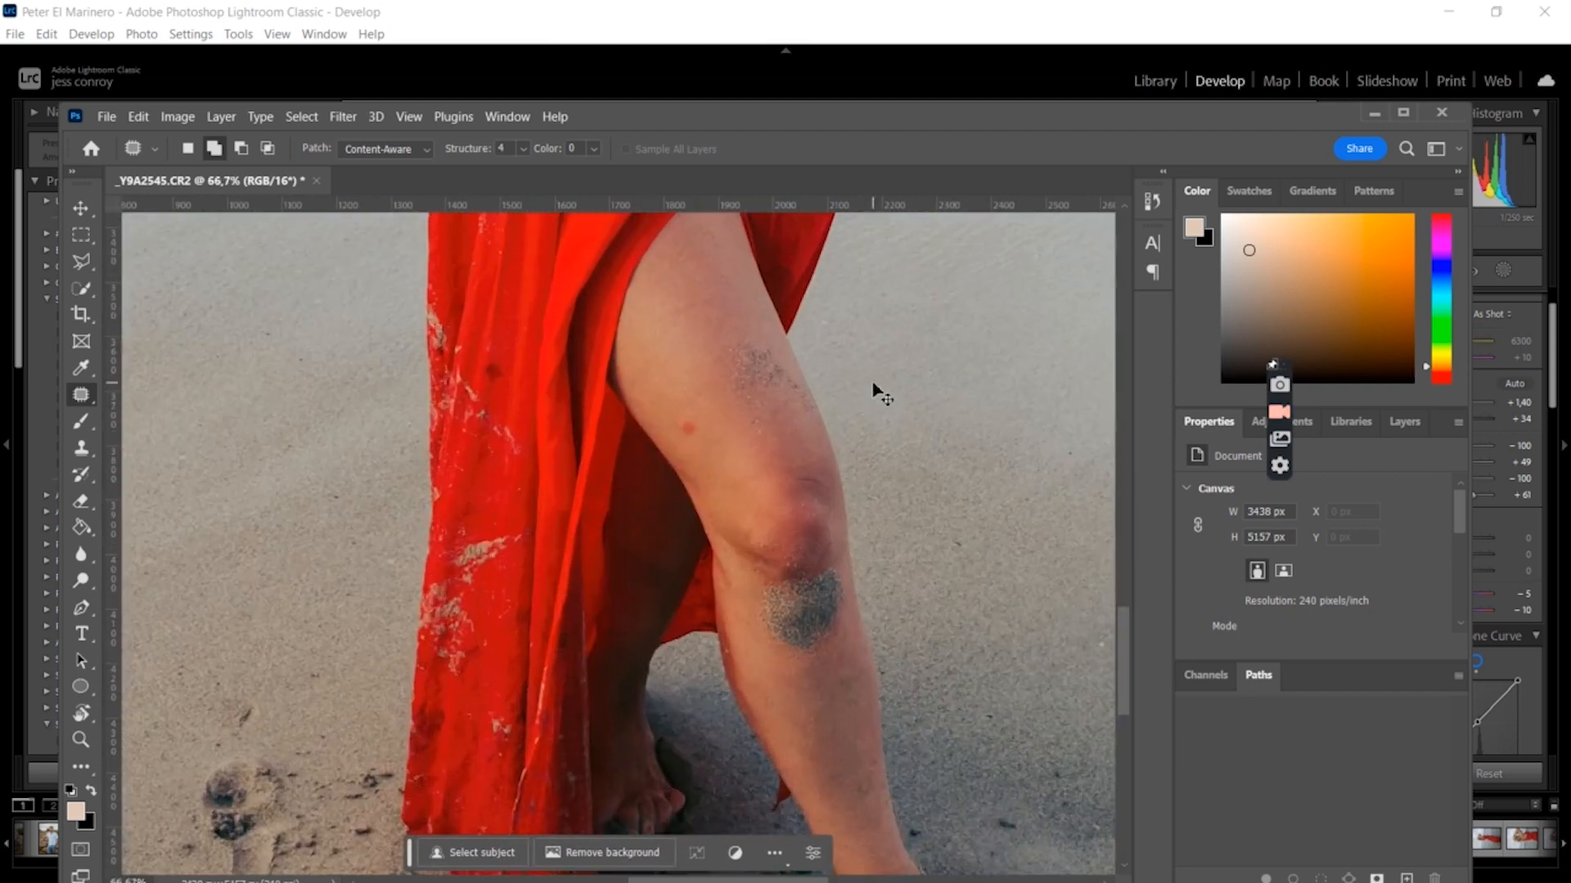
mouse_move(680, 401)
left_mouse_down()
mouse_move(662, 428)
mouse_move(699, 454)
mouse_move(716, 441)
mouse_move(700, 419)
mouse_move(683, 430)
mouse_move(687, 371)
left_mouse_up()
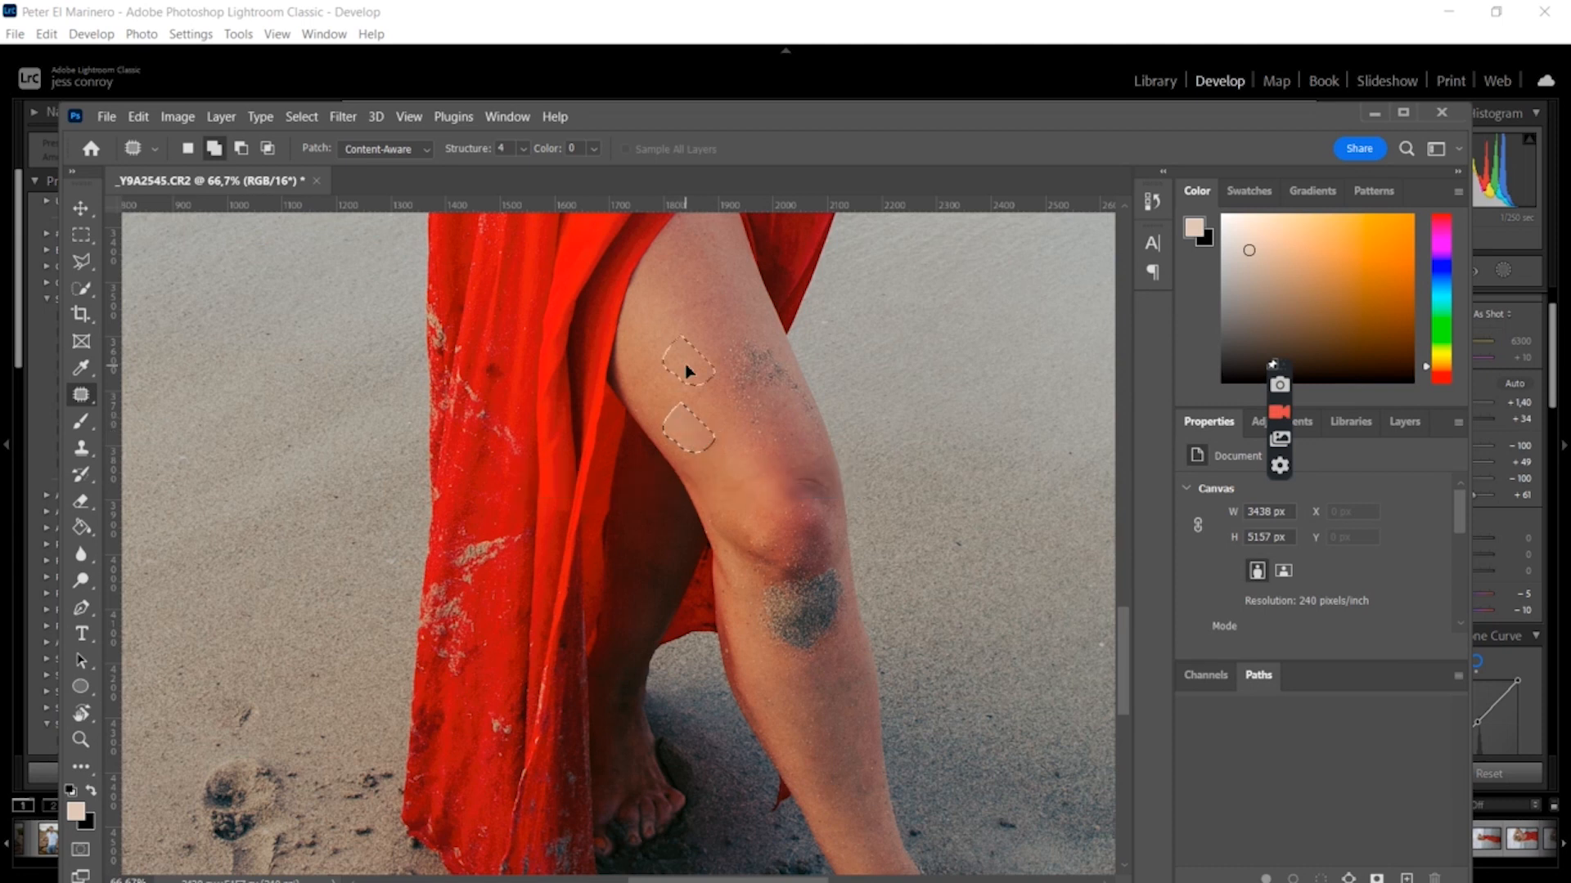
key("ctrl+d")
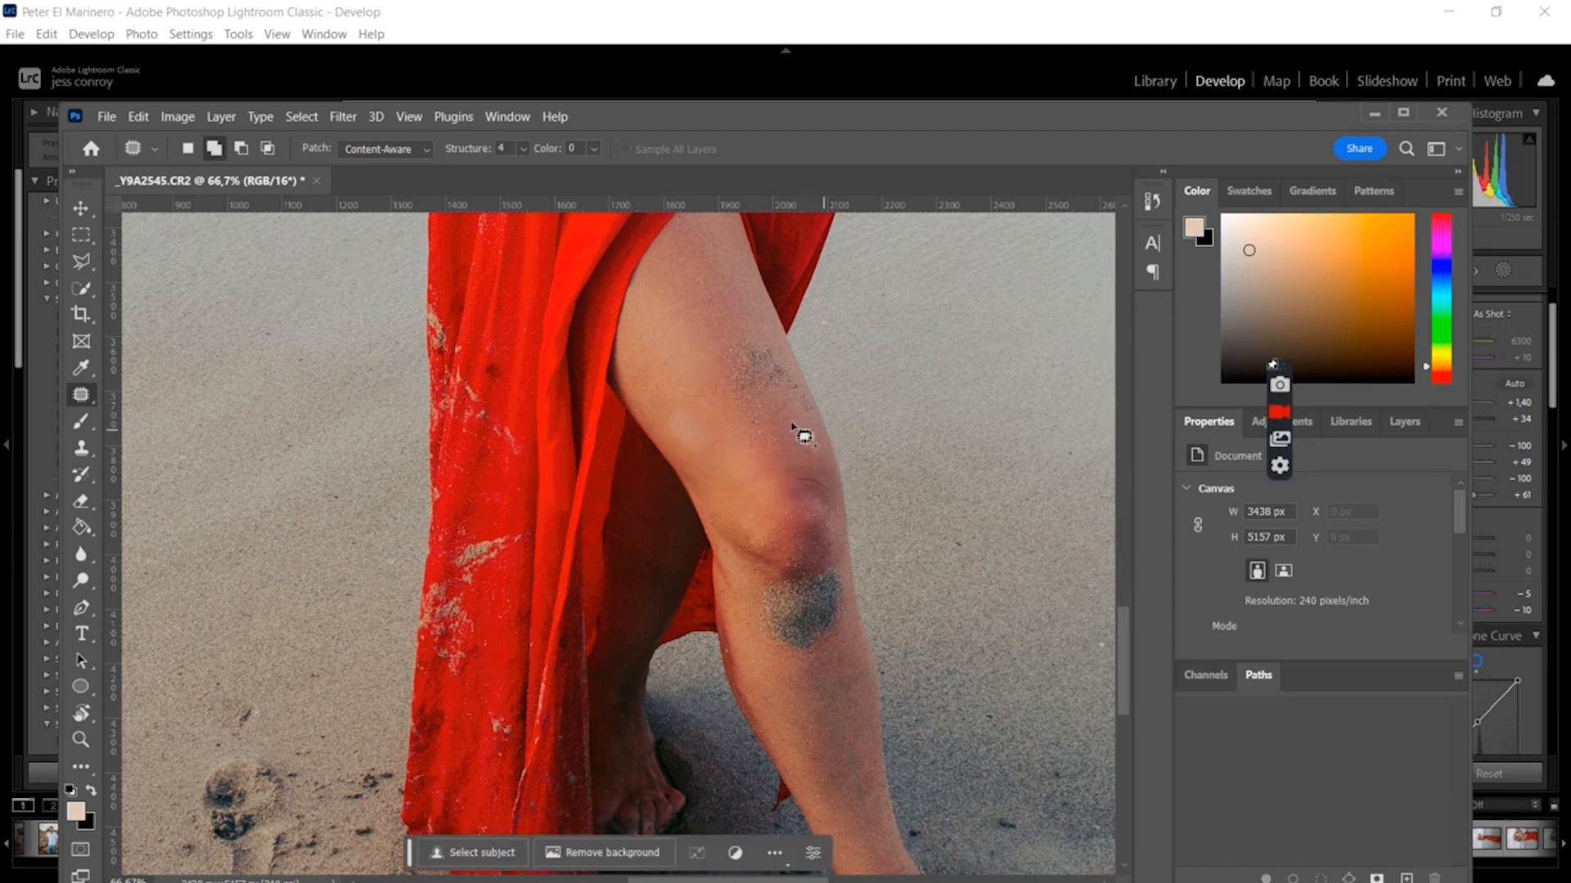
Patch the mark lower on the thigh and the dark grey patch below the knee
mouse_move(715, 447)
left_mouse_down()
mouse_move(694, 407)
mouse_move(670, 407)
mouse_move(692, 454)
mouse_move(744, 445)
mouse_move(733, 499)
left_mouse_up()
key("ctrl+d")
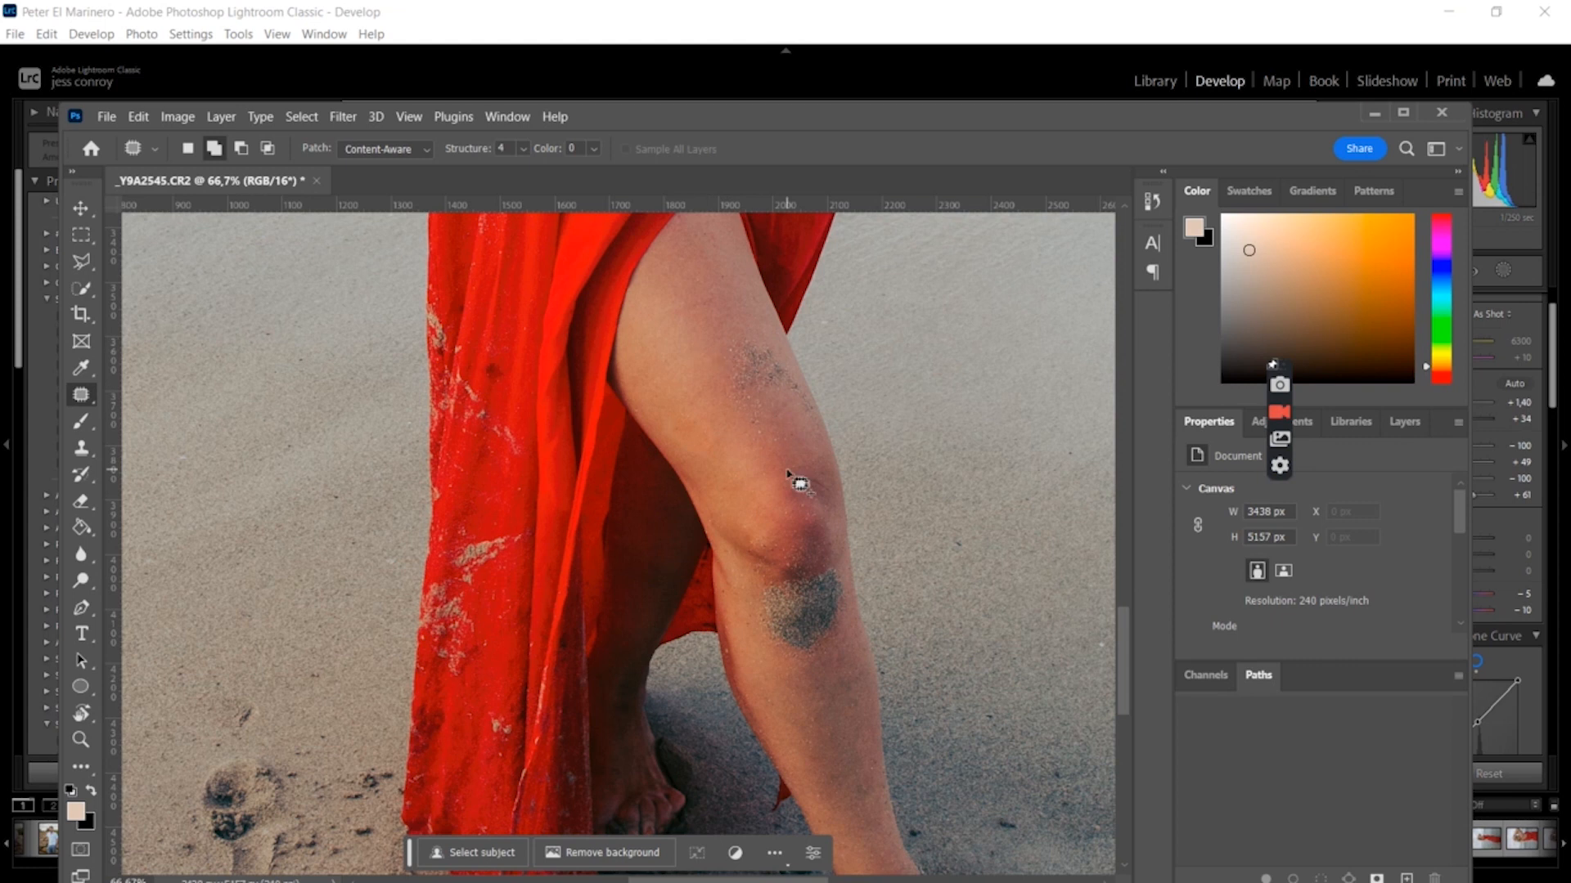
mouse_move(759, 601)
left_mouse_down()
mouse_move(768, 643)
mouse_move(793, 663)
mouse_move(815, 656)
mouse_move(837, 638)
mouse_move(831, 569)
mouse_move(772, 584)
mouse_move(827, 696)
mouse_move(815, 716)
mouse_move(866, 731)
left_mouse_up()
left_click(909, 718)
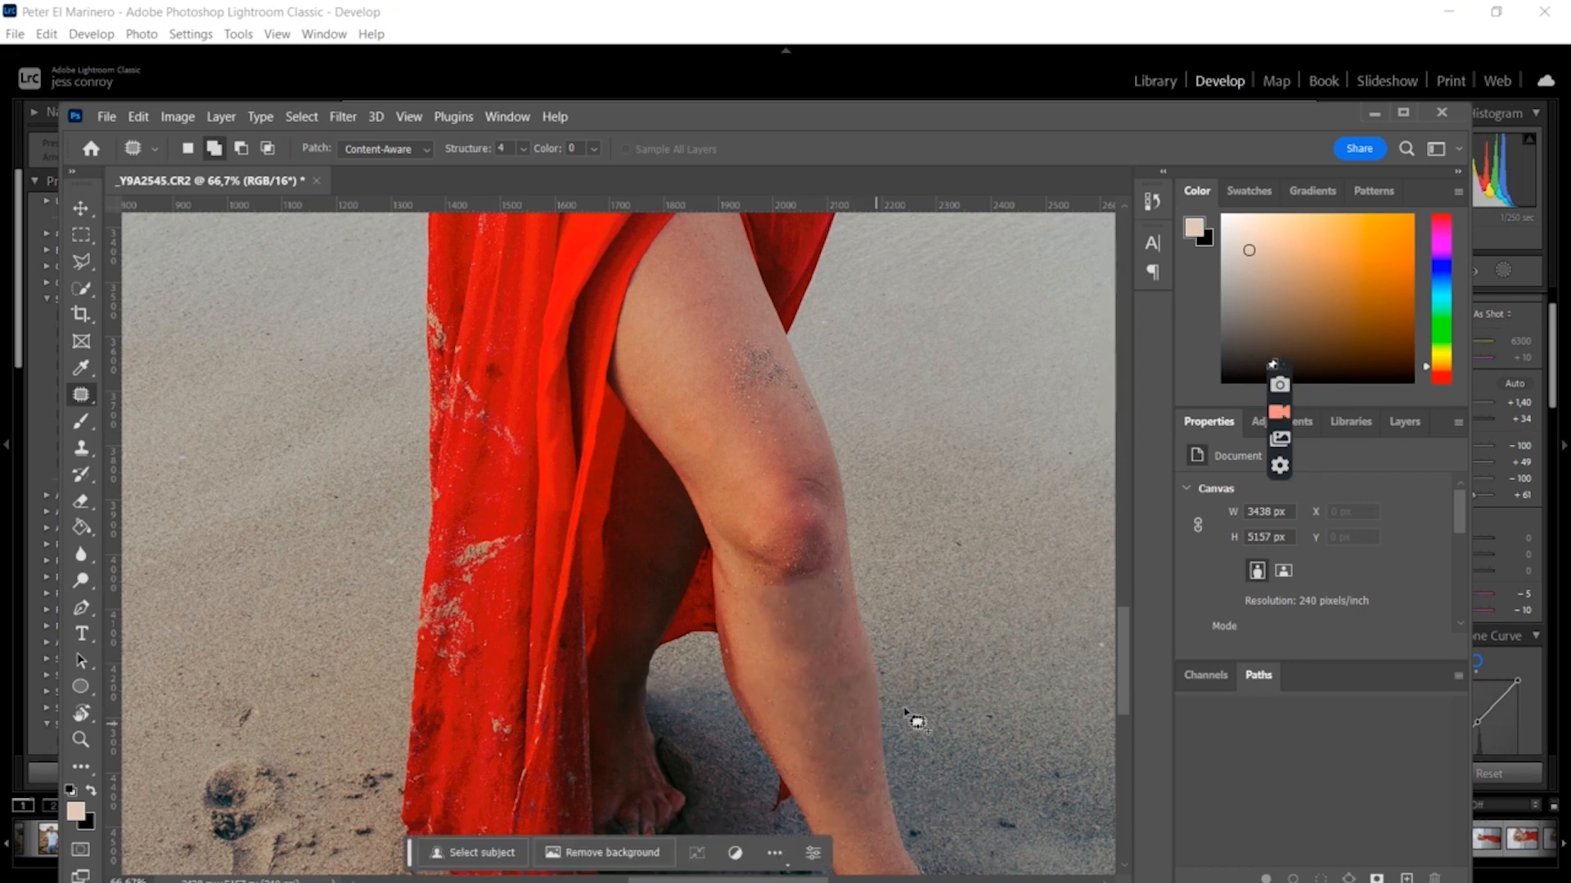
Brighten the leg's shadows with the Dodge tool, Range set to Shadows at 100% exposure, stroking down the leg
left_click_drag(1117, 628, 1117, 650)
key("ctrl+minus")
key("ctrl+minus")
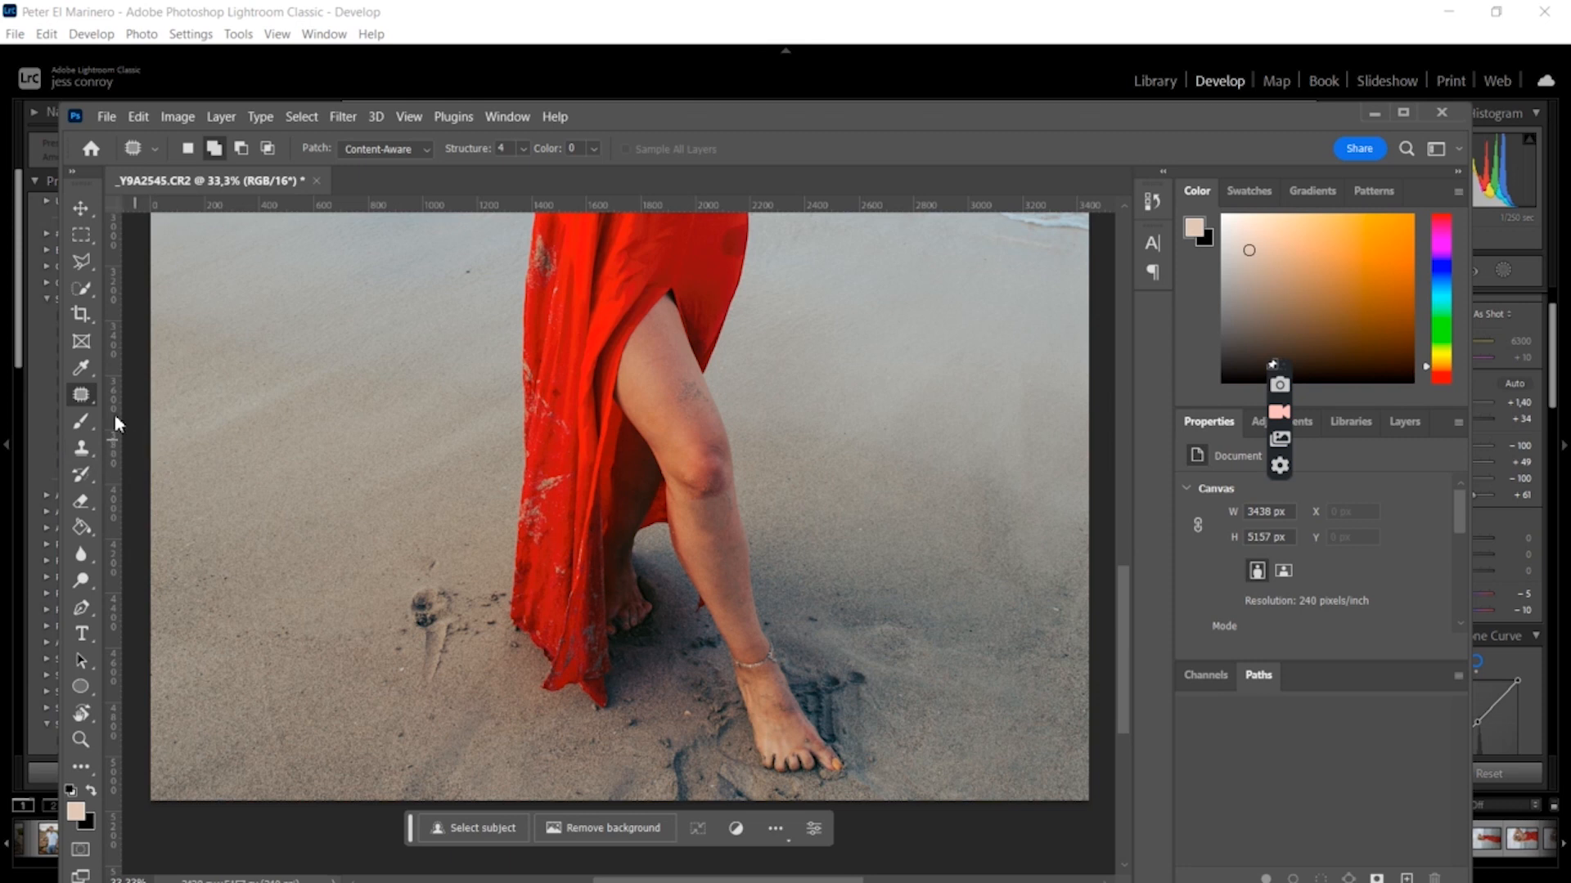
left_click(87, 580)
mouse_move(715, 540)
left_mouse_down()
mouse_move(702, 506)
mouse_move(738, 627)
mouse_move(711, 492)
mouse_move(747, 636)
mouse_move(694, 531)
mouse_move(689, 451)
mouse_move(650, 390)
mouse_move(708, 480)
mouse_move(696, 426)
mouse_move(710, 476)
left_mouse_up()
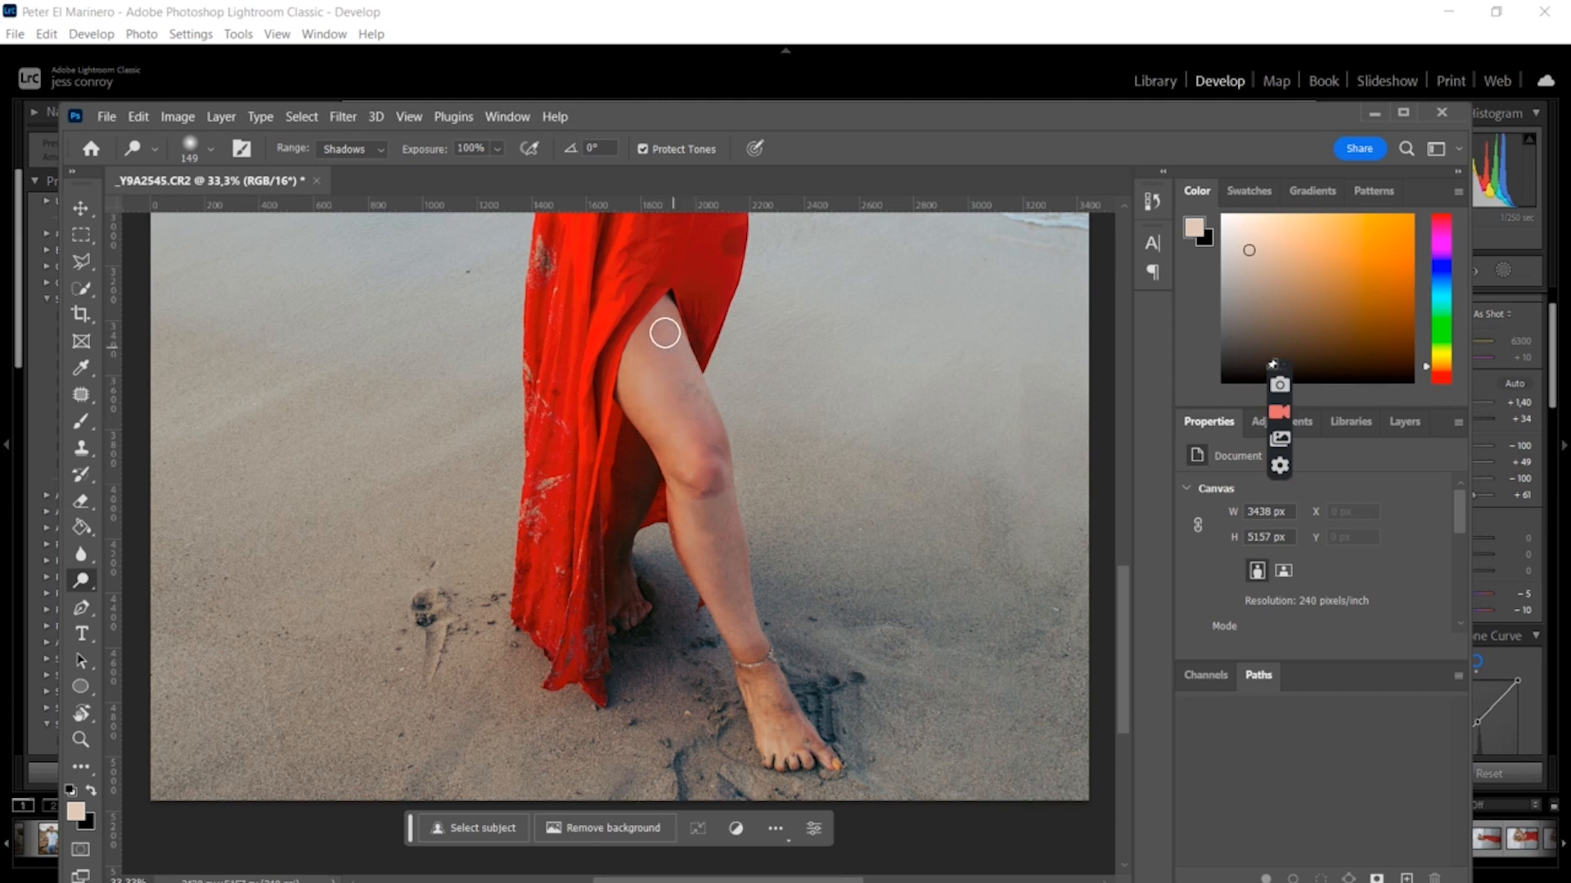
mouse_move(637, 346)
left_mouse_down()
mouse_move(635, 418)
mouse_move(724, 516)
mouse_move(736, 598)
mouse_move(808, 737)
mouse_move(728, 647)
mouse_move(781, 760)
left_mouse_up()
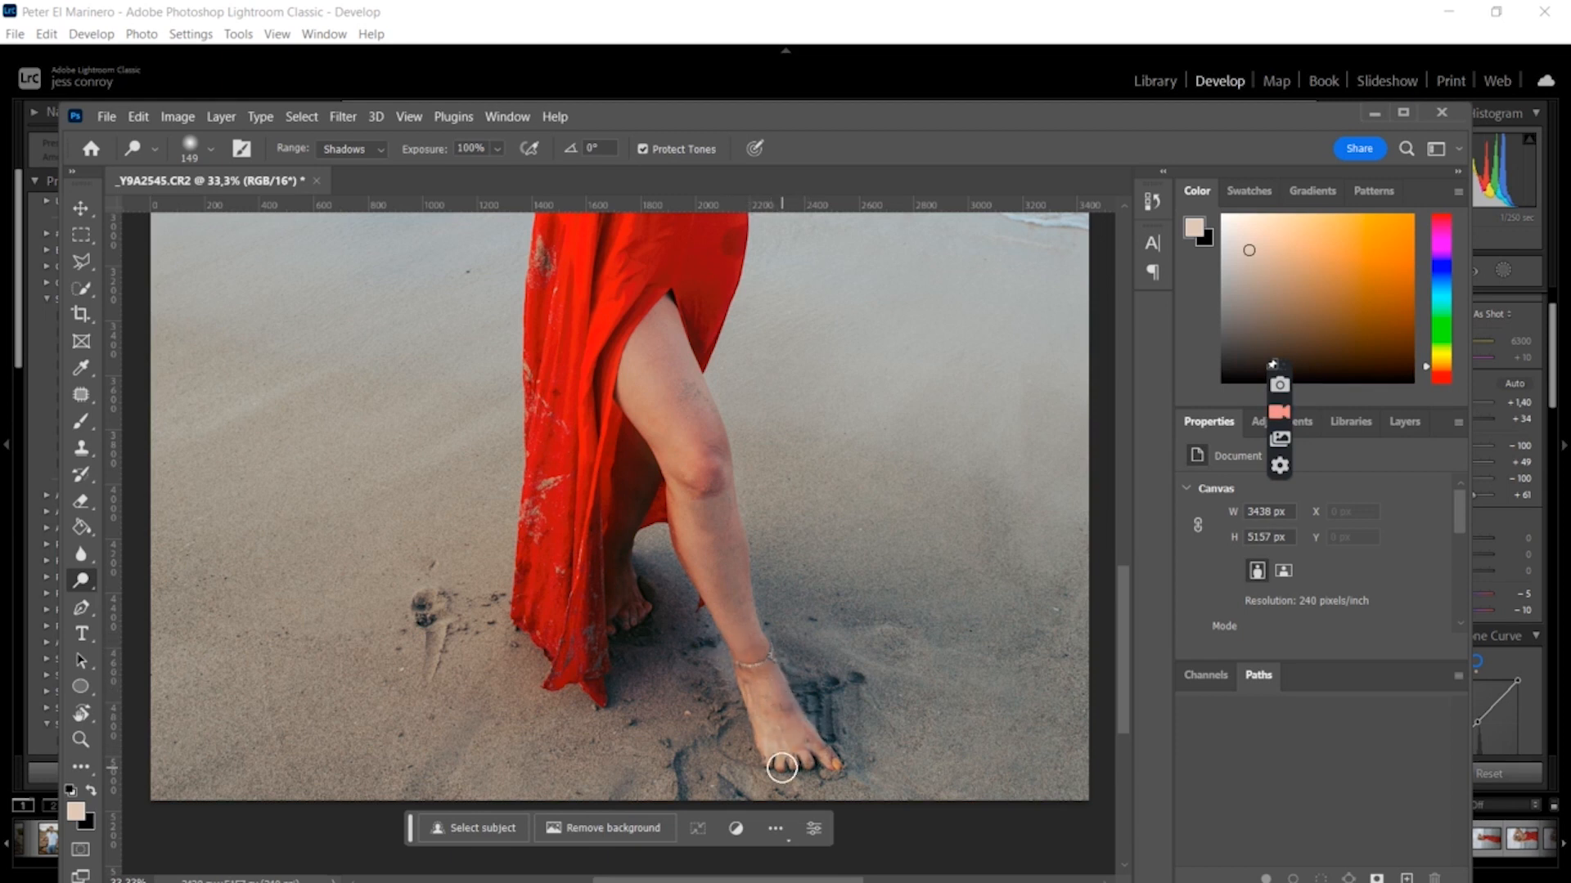
Patch a mark on the red dress above the leg slit with the Patch tool and deselect
key("ctrl+minus")
key("ctrl+minus")
key("ctrl+minus")
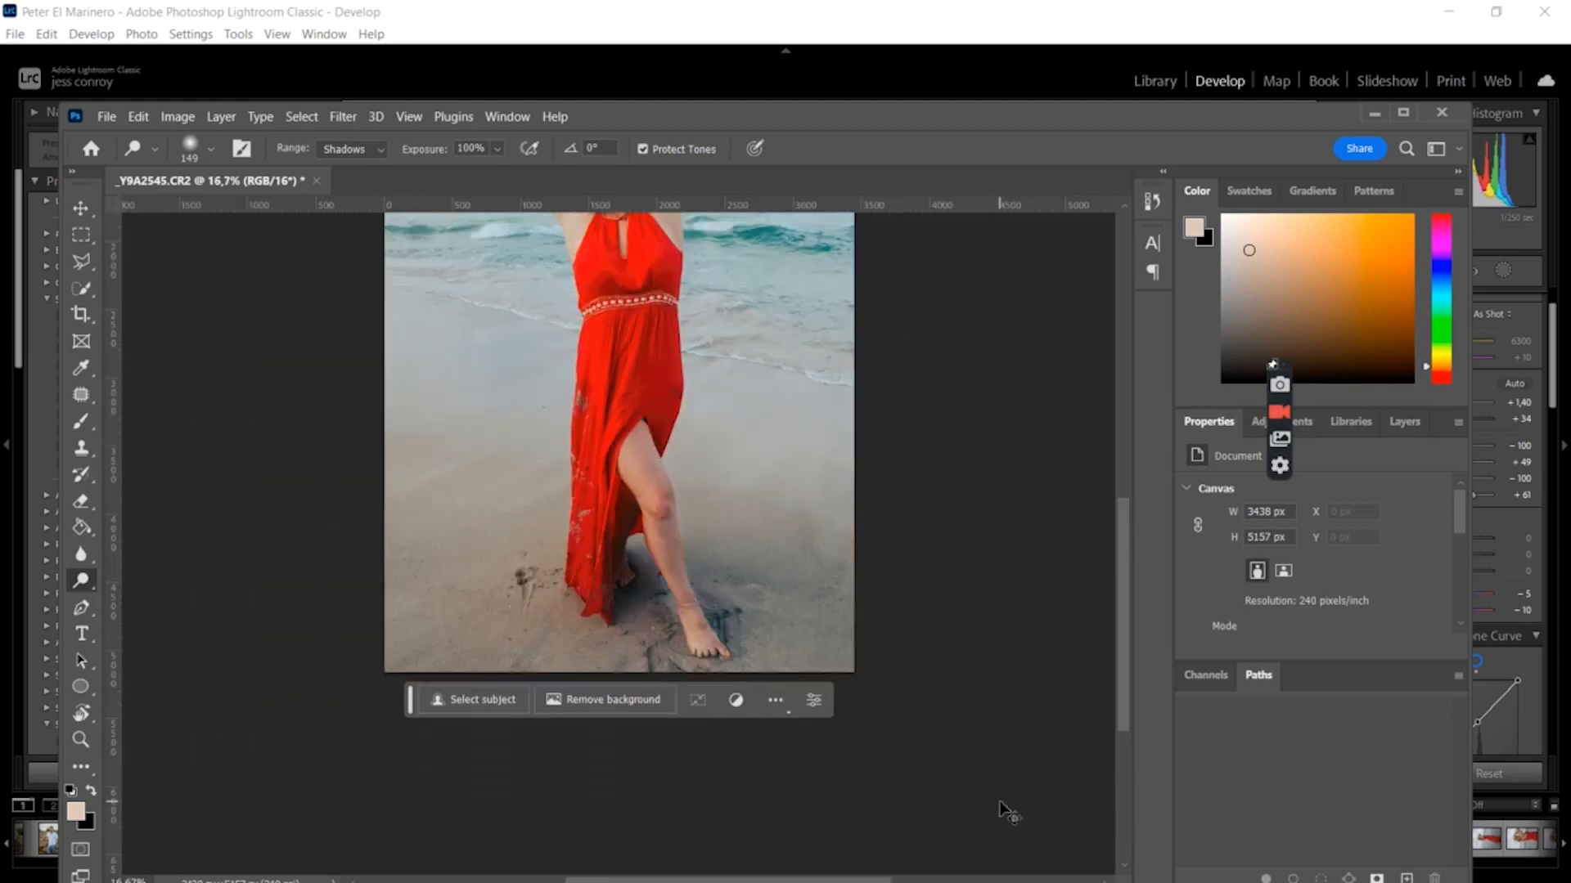
key("ctrl+plus")
key("ctrl+minus")
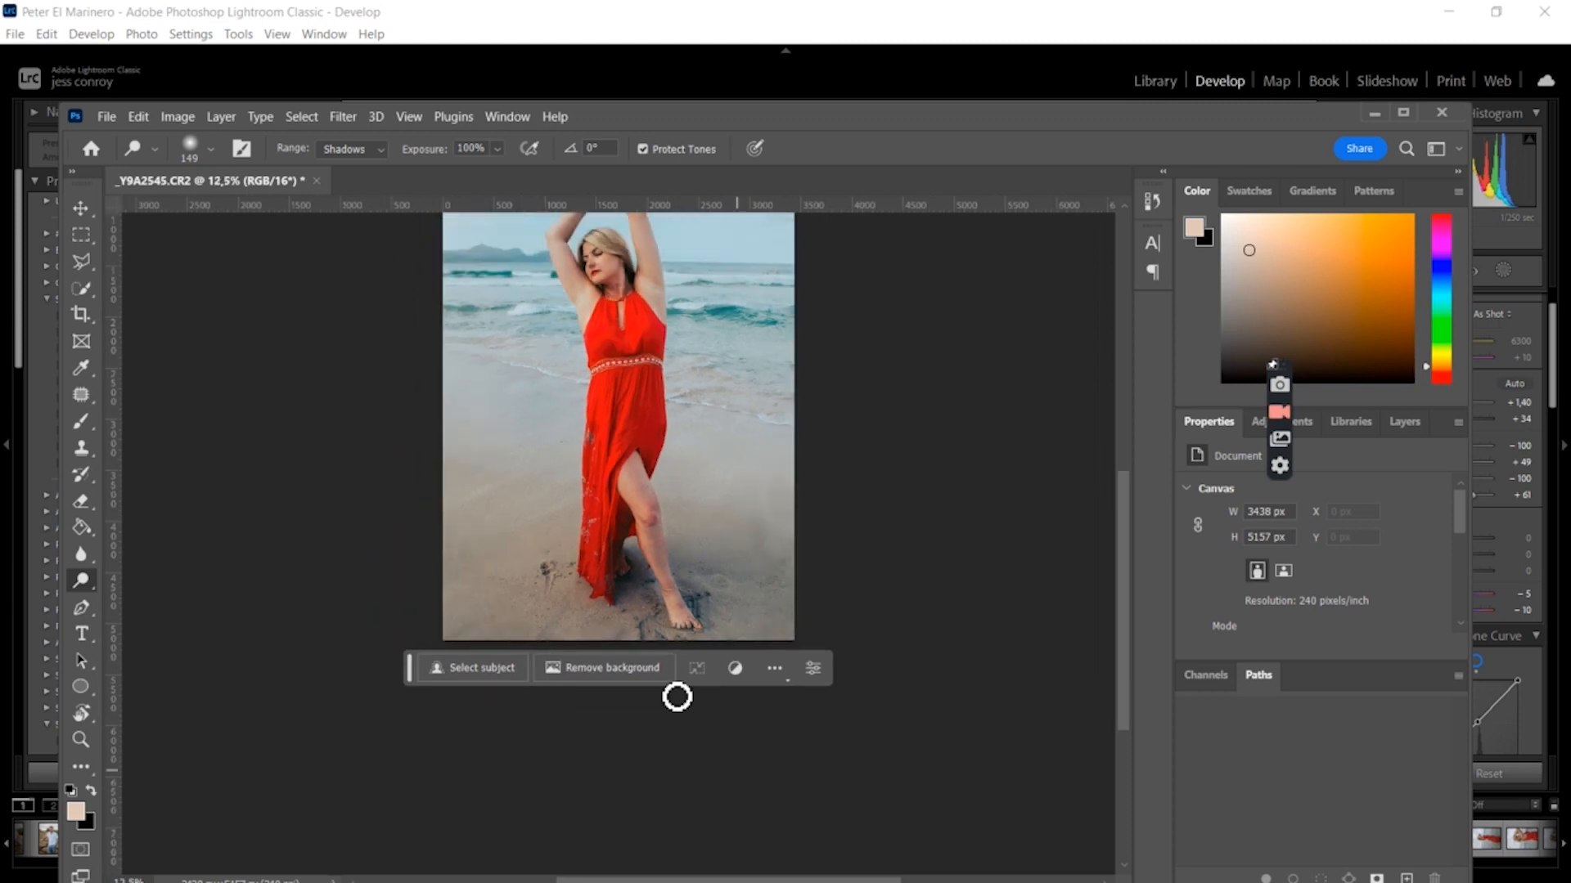
left_click(81, 394)
key("ctrl+plus")
key("ctrl+plus")
key("ctrl+plus")
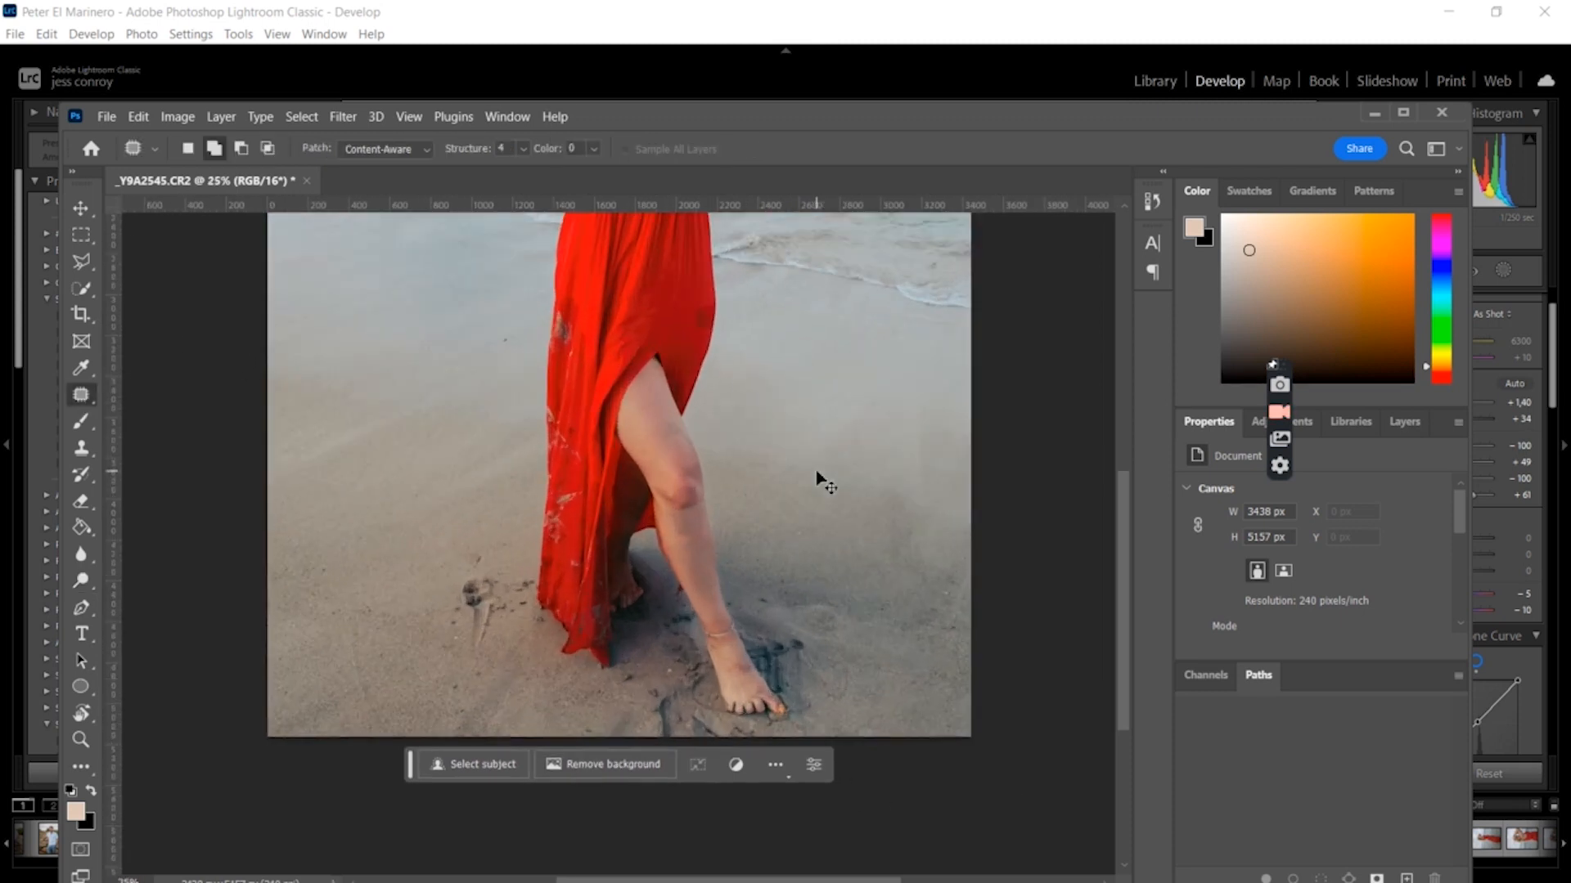
left_click_drag(1123, 582, 1125, 543)
mouse_move(713, 396)
left_mouse_down()
mouse_move(732, 451)
mouse_move(747, 405)
mouse_move(726, 397)
mouse_move(685, 449)
left_mouse_up()
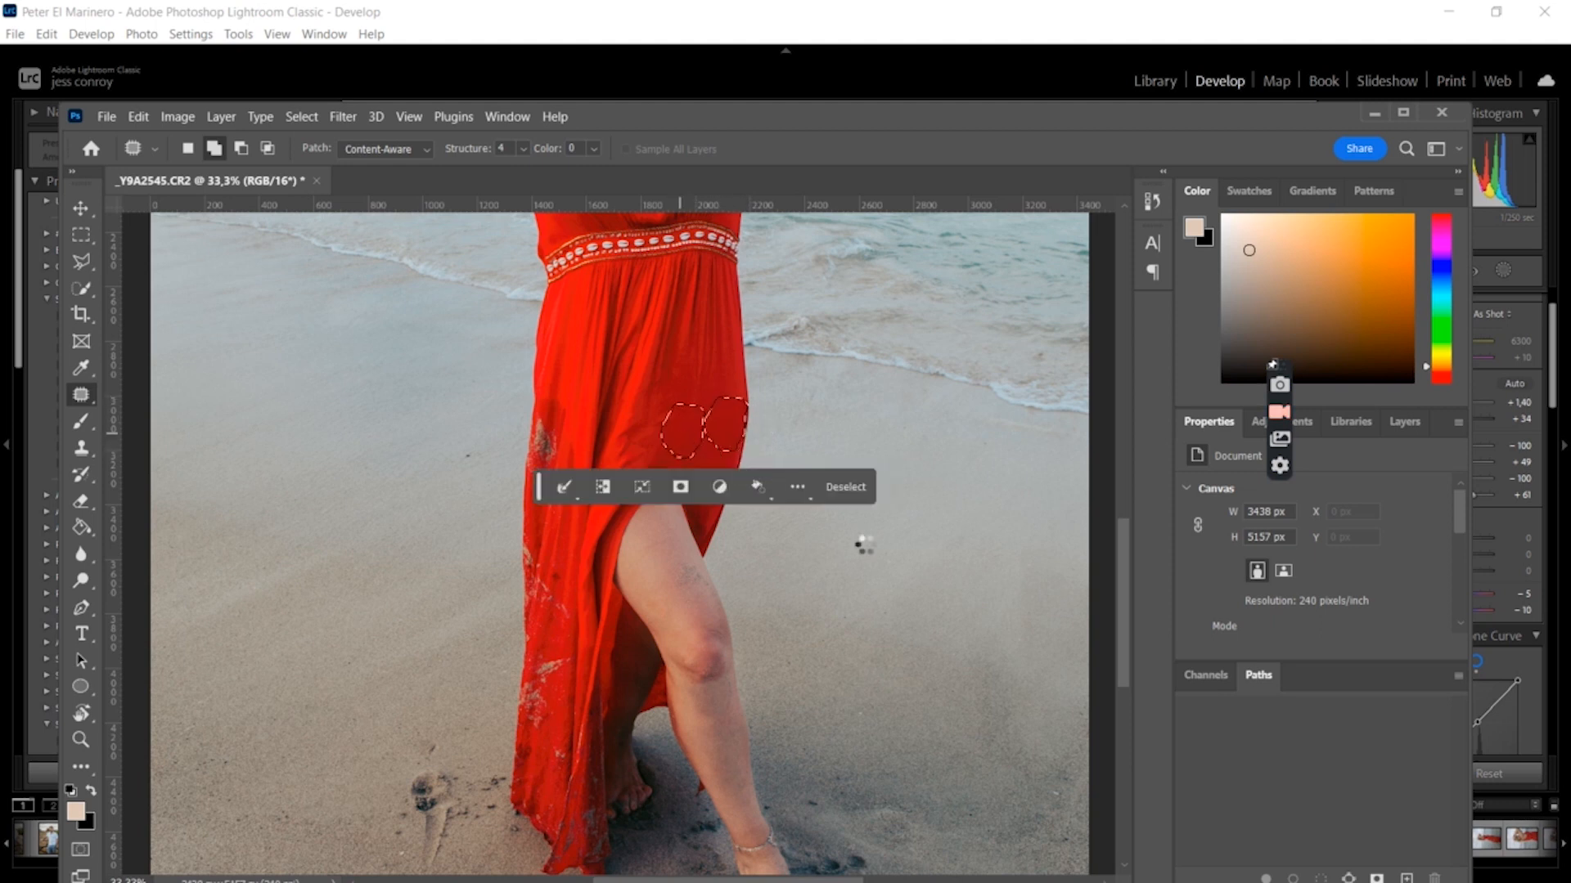
key("ctrl+d")
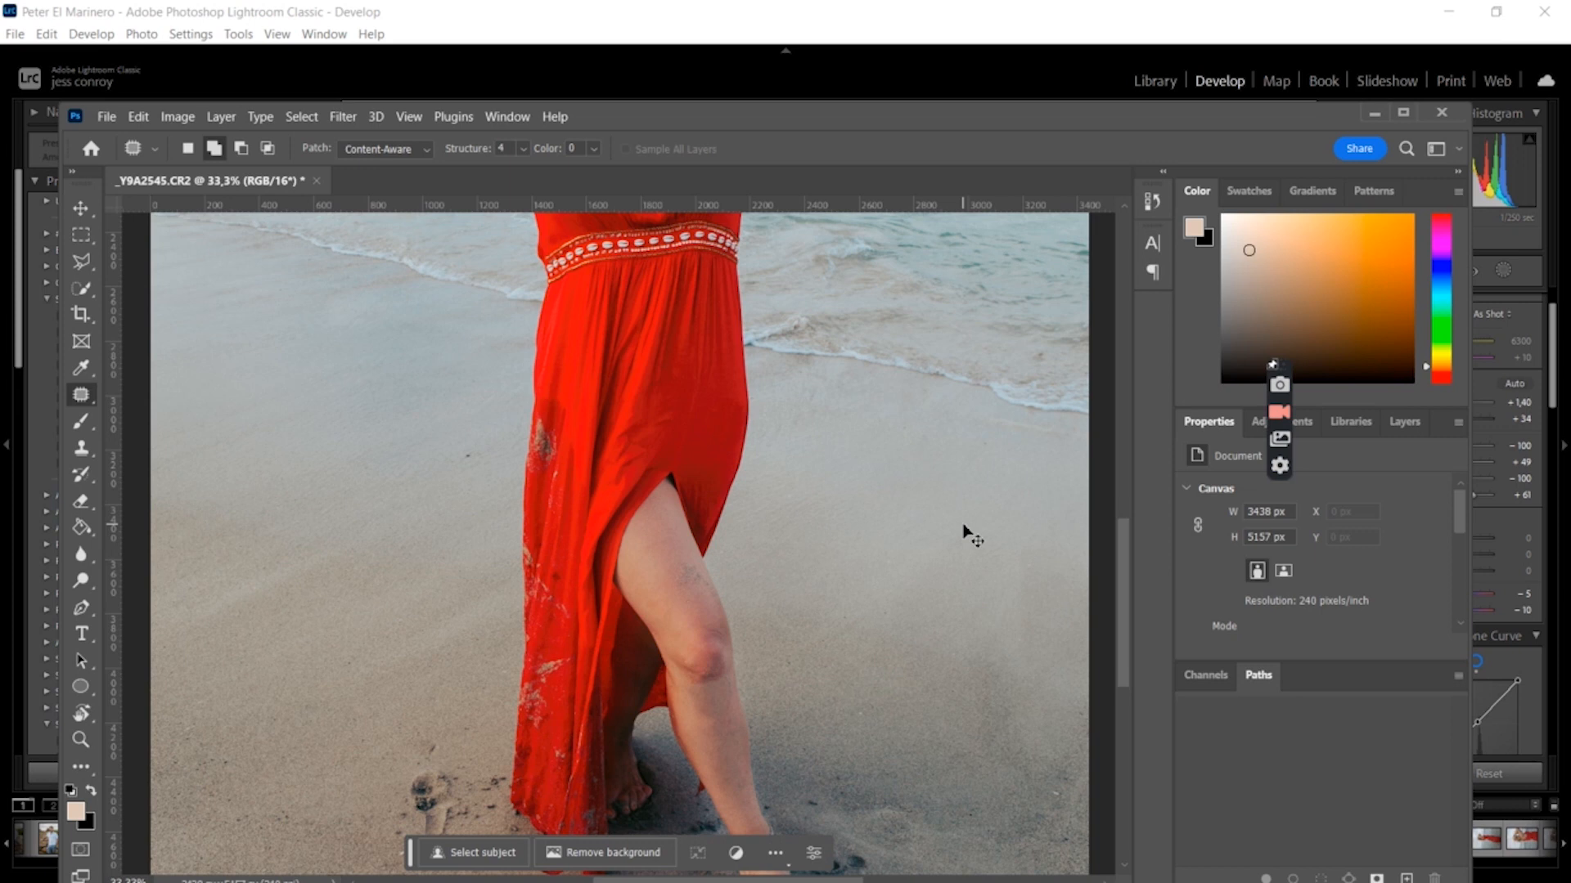
Patch two more marks on the left side of the dress, deselecting after each
key("ctrl+minus")
key("ctrl+minus")
key("ctrl+minus")
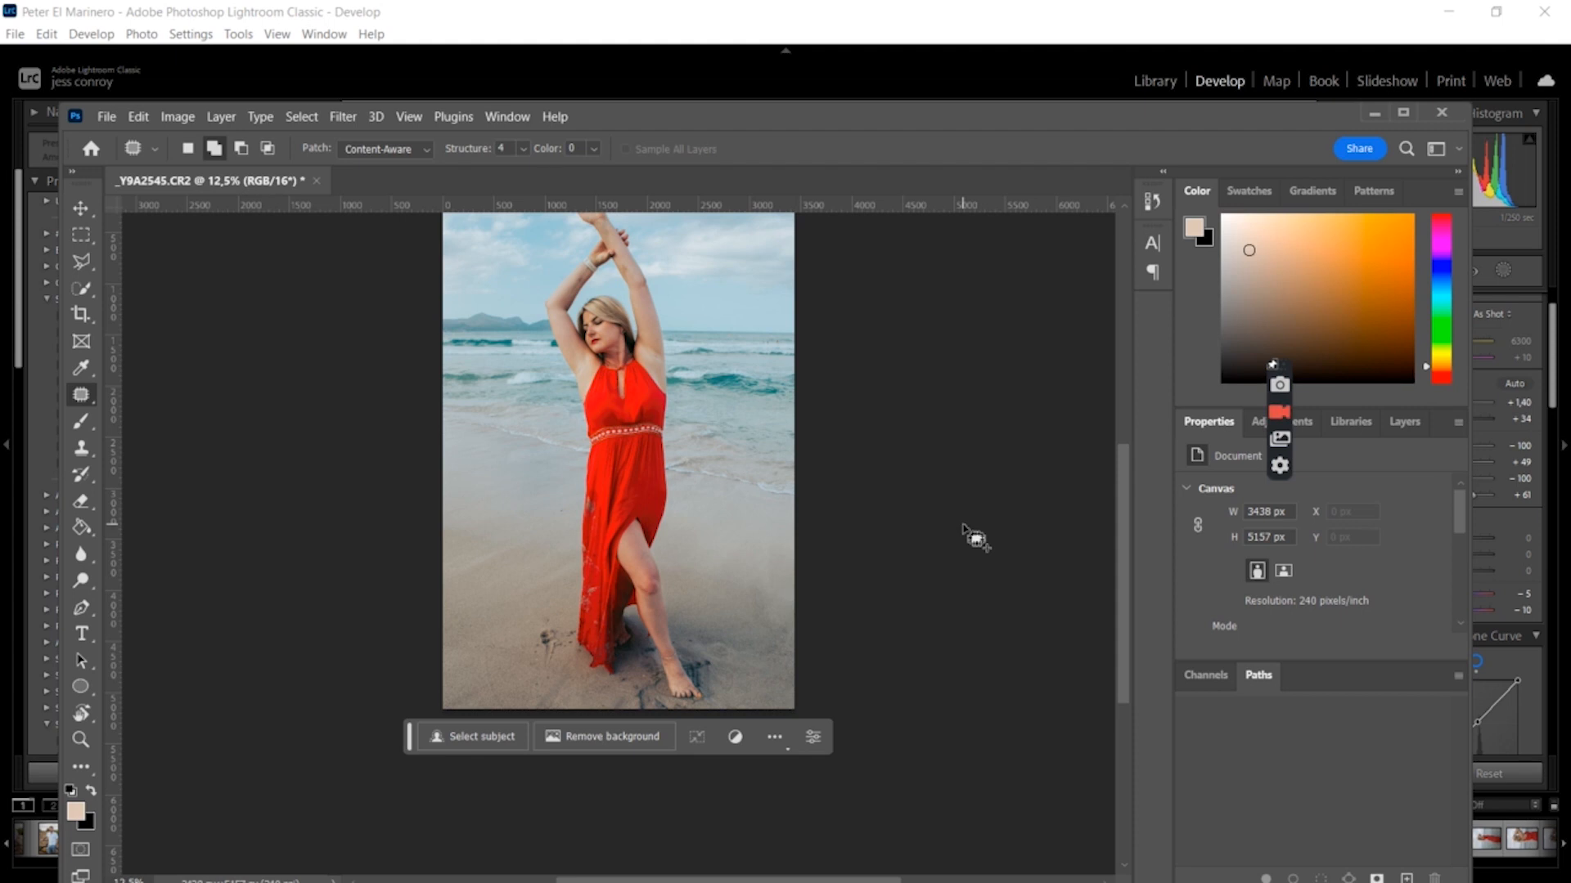
key("ctrl+plus")
key("ctrl+plus")
key("ctrl+plus")
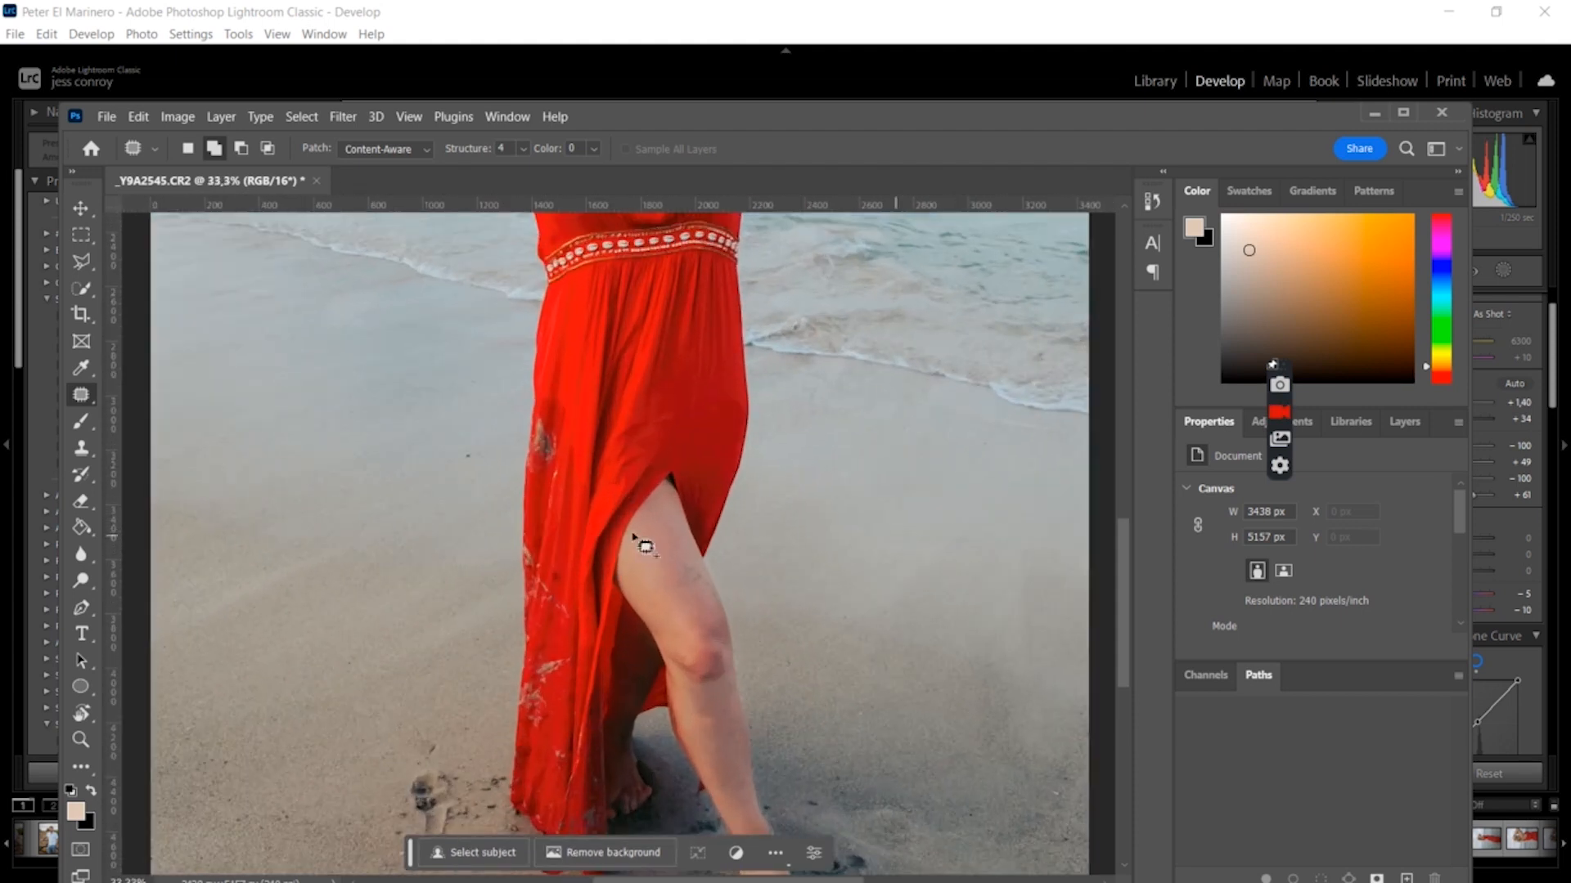
mouse_move(540, 400)
left_mouse_down()
mouse_move(541, 477)
mouse_move(570, 458)
mouse_move(542, 403)
mouse_move(573, 386)
left_mouse_up()
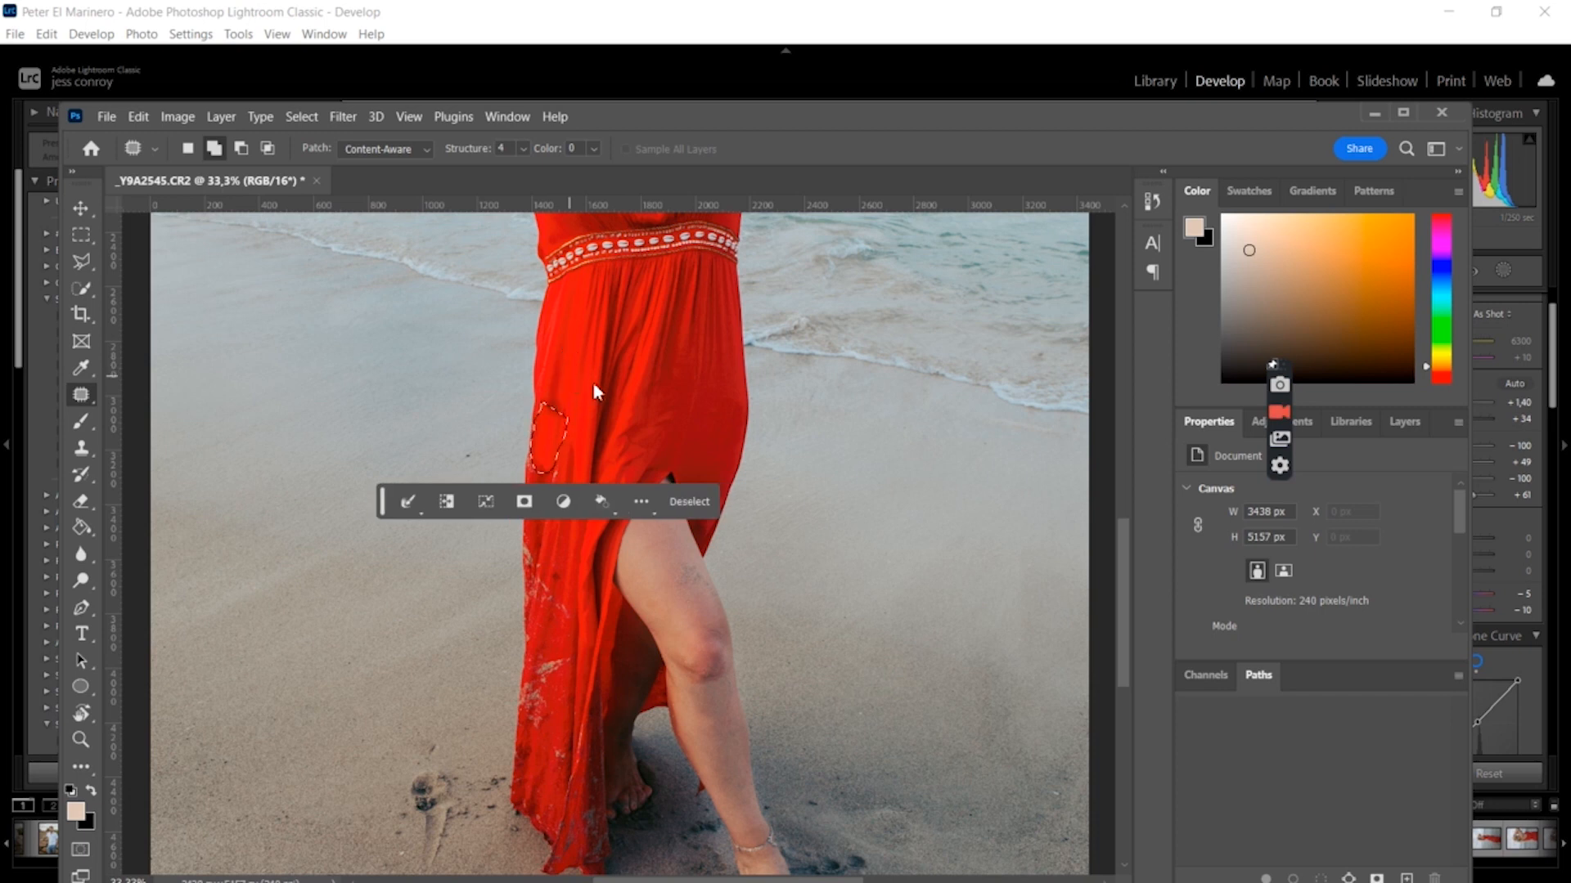
key("ctrl+d")
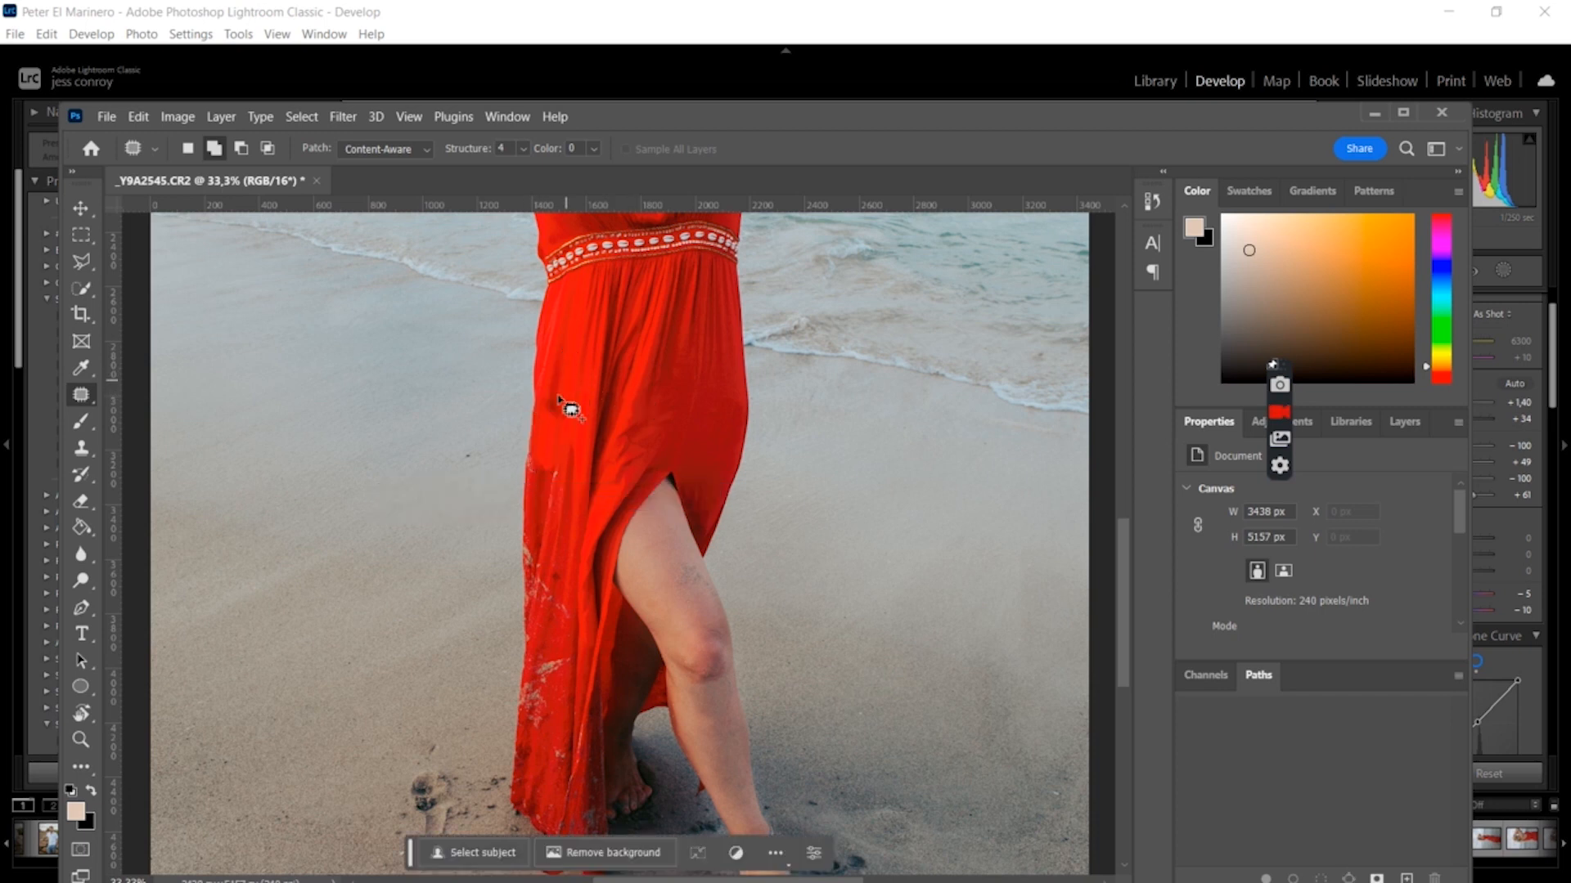
mouse_move(546, 375)
left_mouse_down()
mouse_move(544, 423)
mouse_move(560, 426)
mouse_move(571, 353)
left_mouse_up()
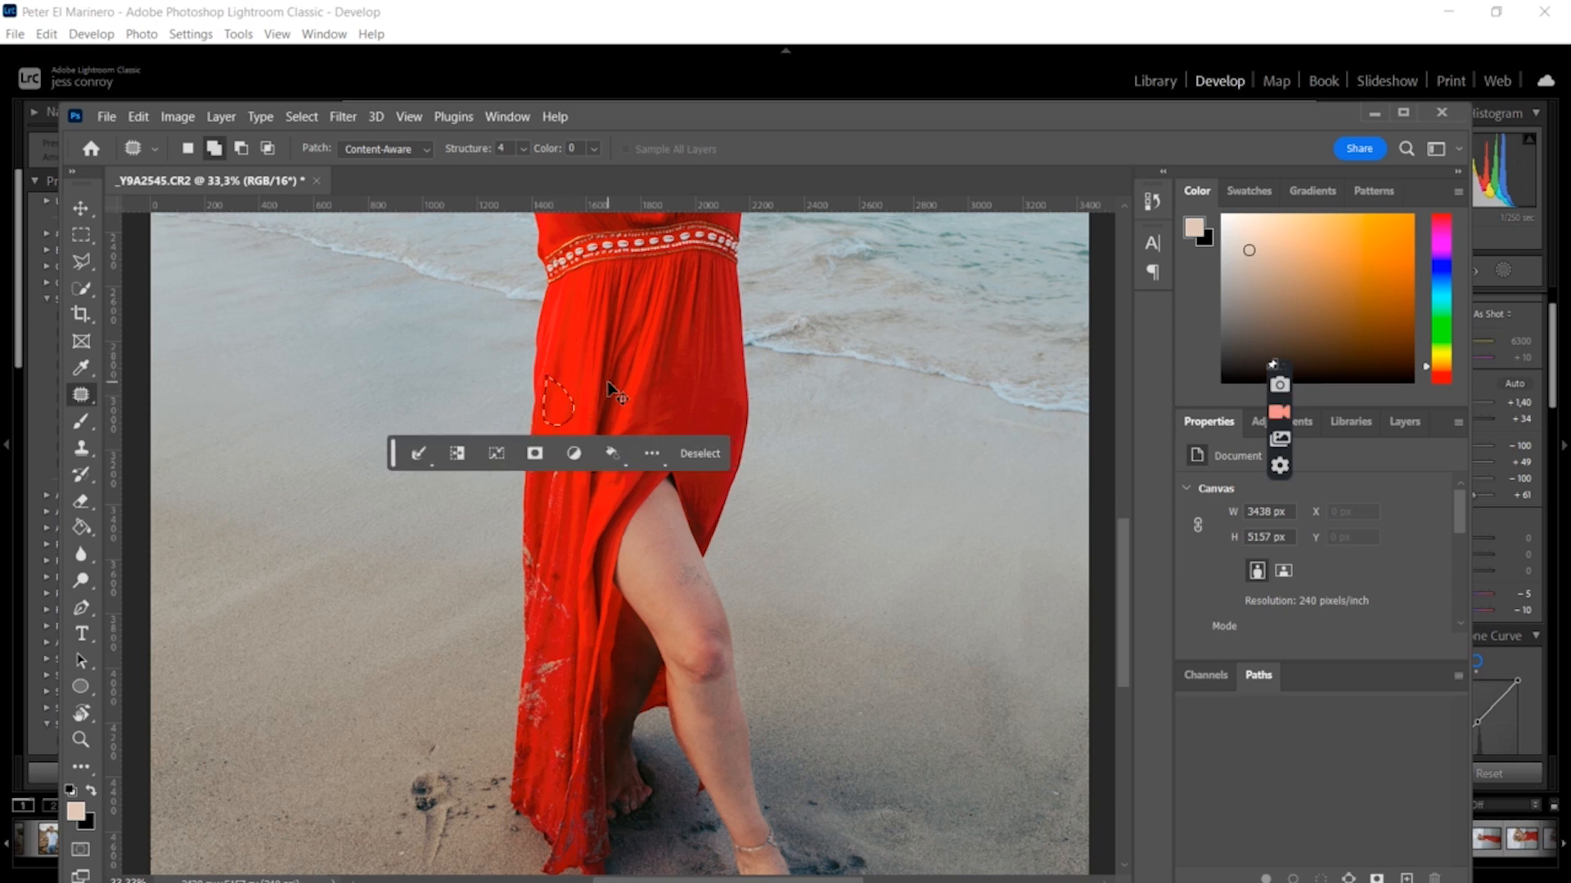
key("ctrl+d")
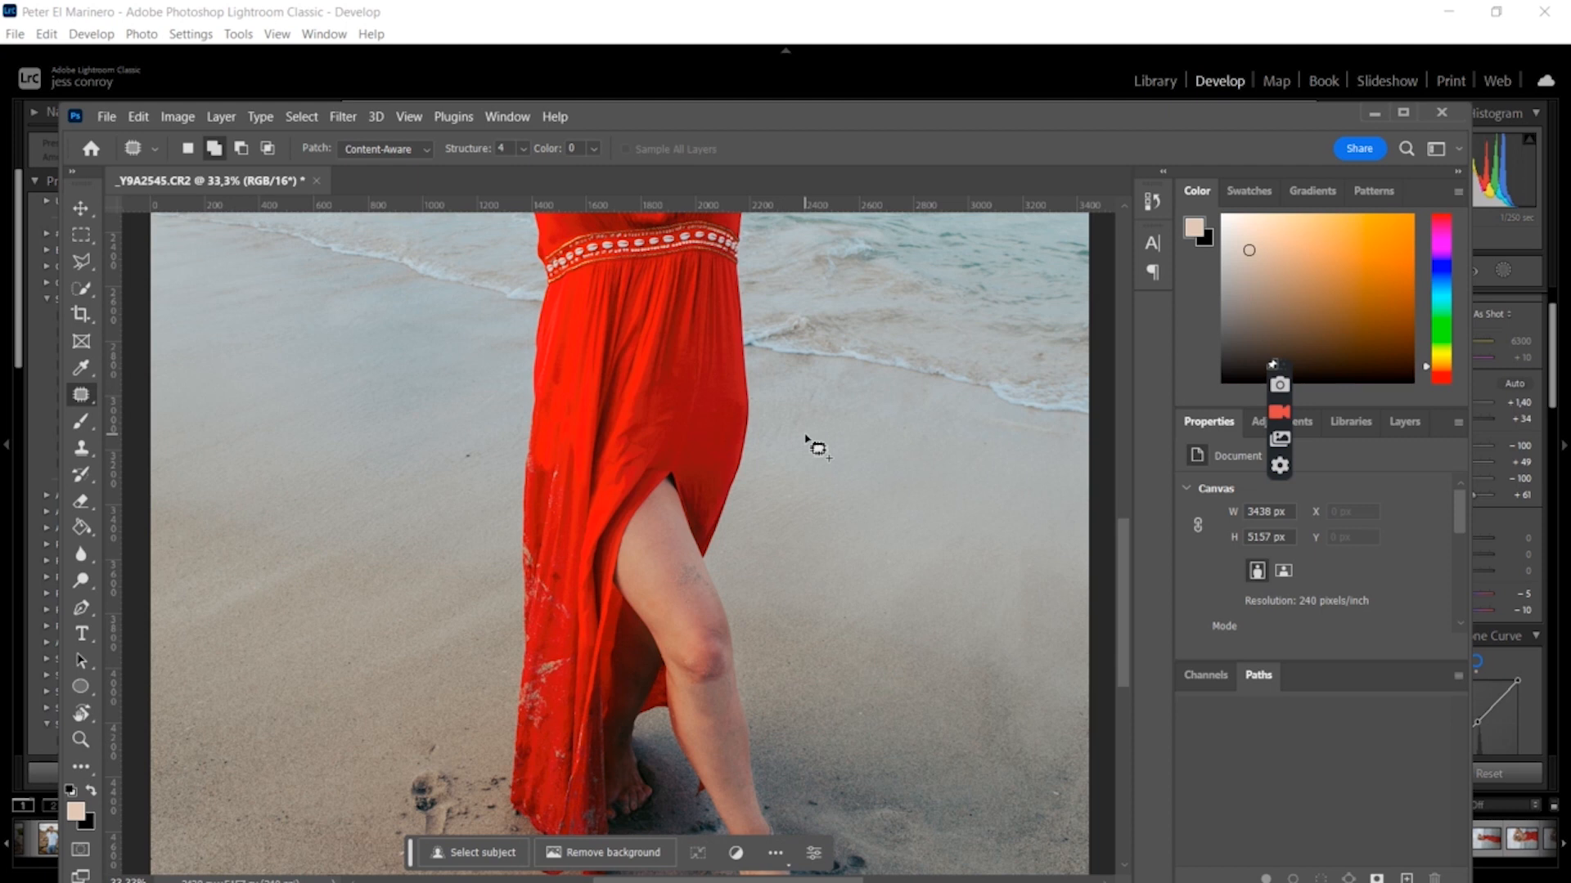
Close the document, saving the changes, and return to Lightroom Classic
key("ctrl+minus")
key("ctrl+minus")
key("ctrl+minus")
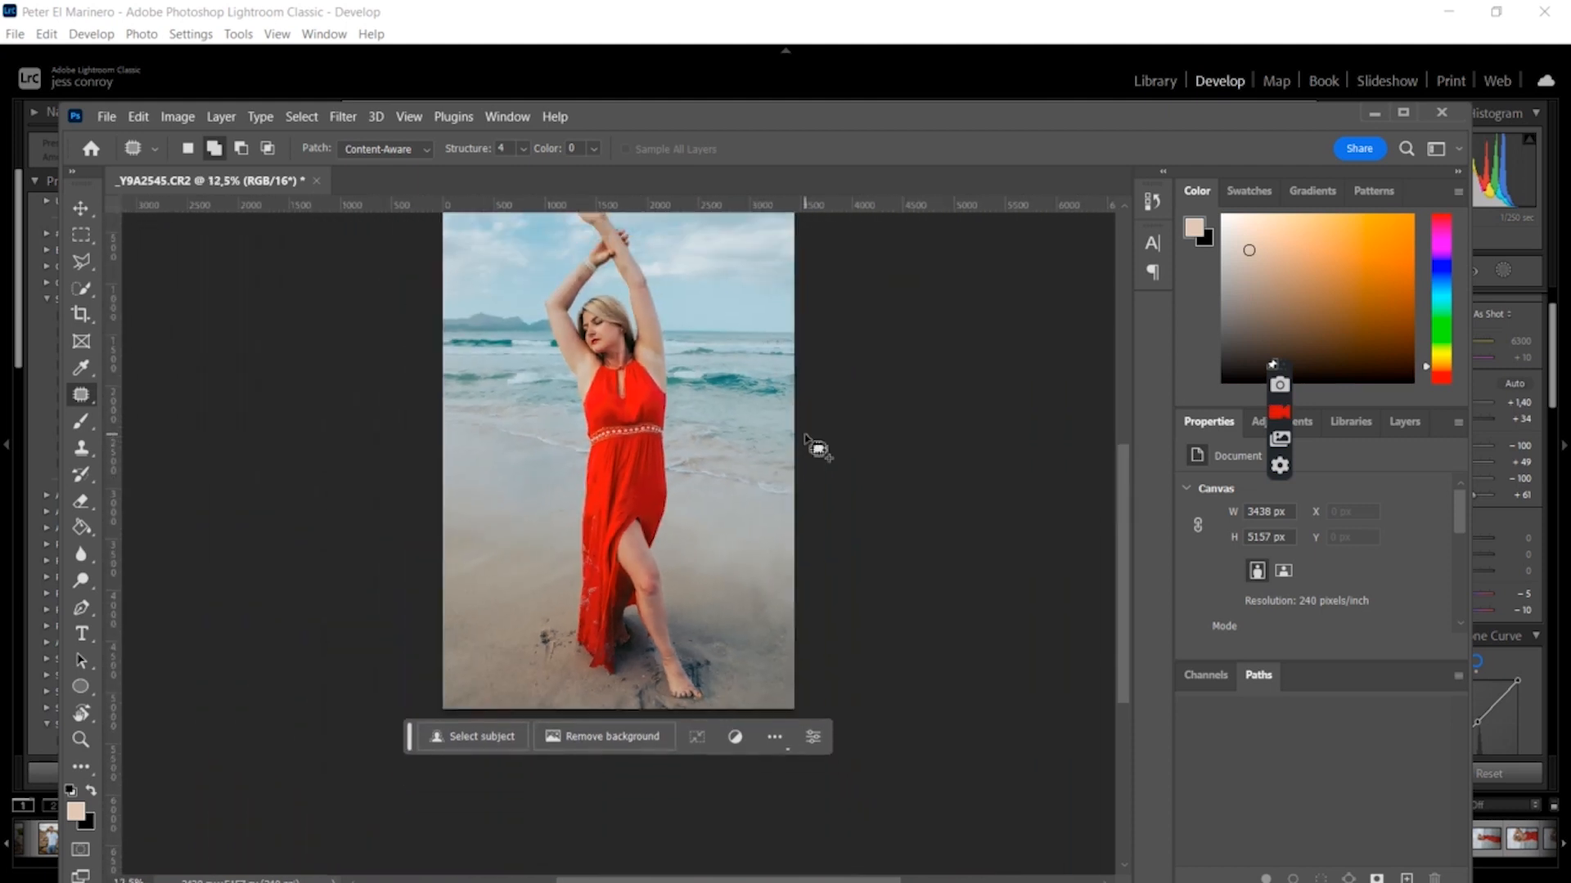
key("ctrl+minus")
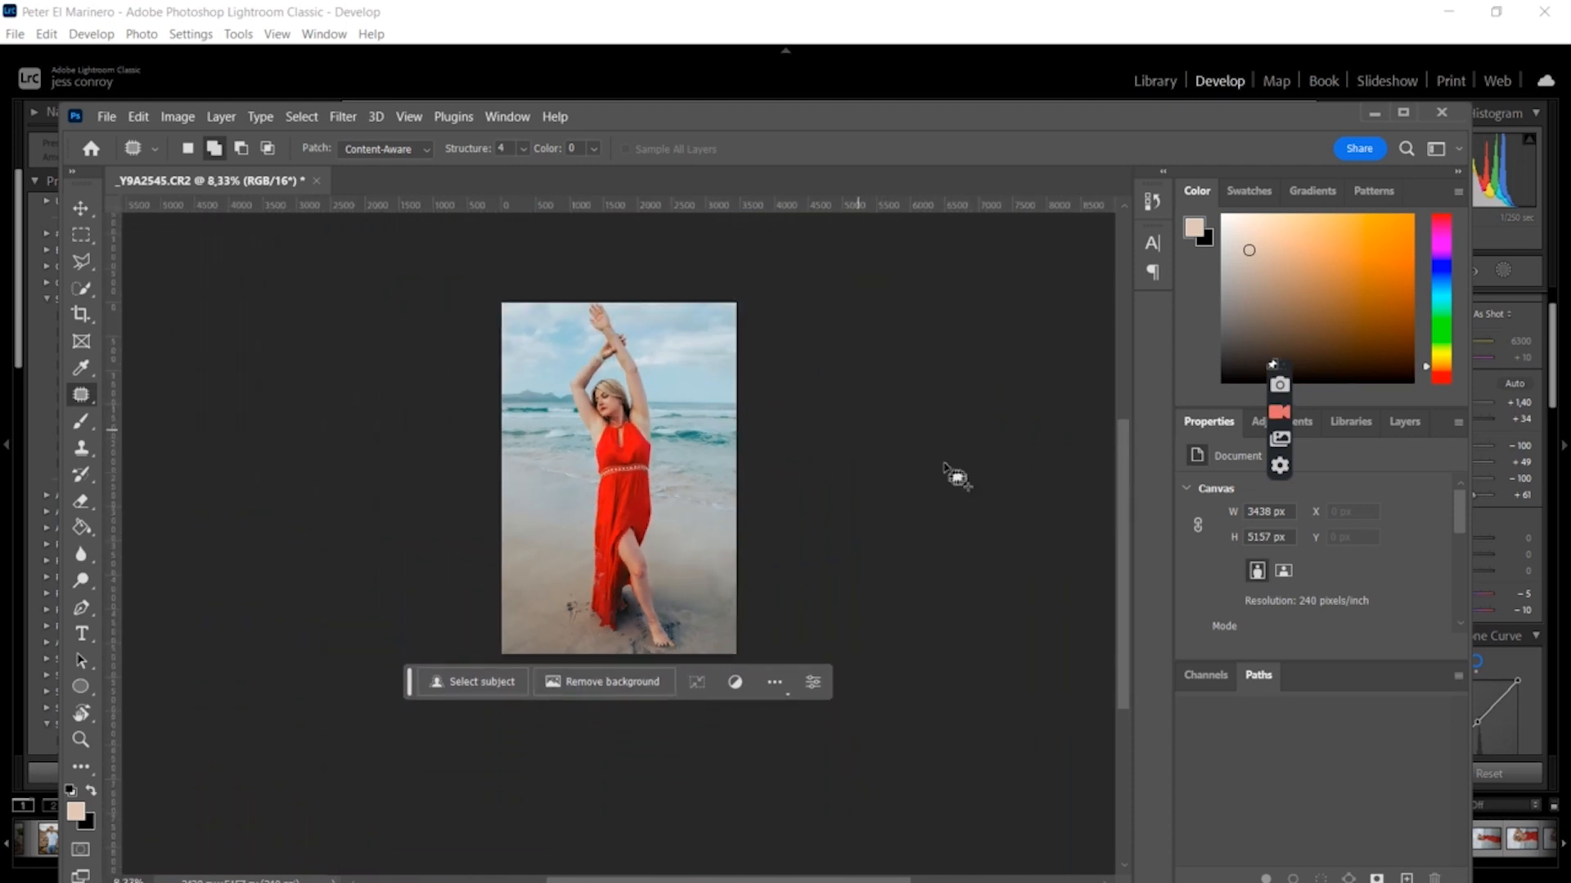
left_click(315, 181)
left_click(731, 352)
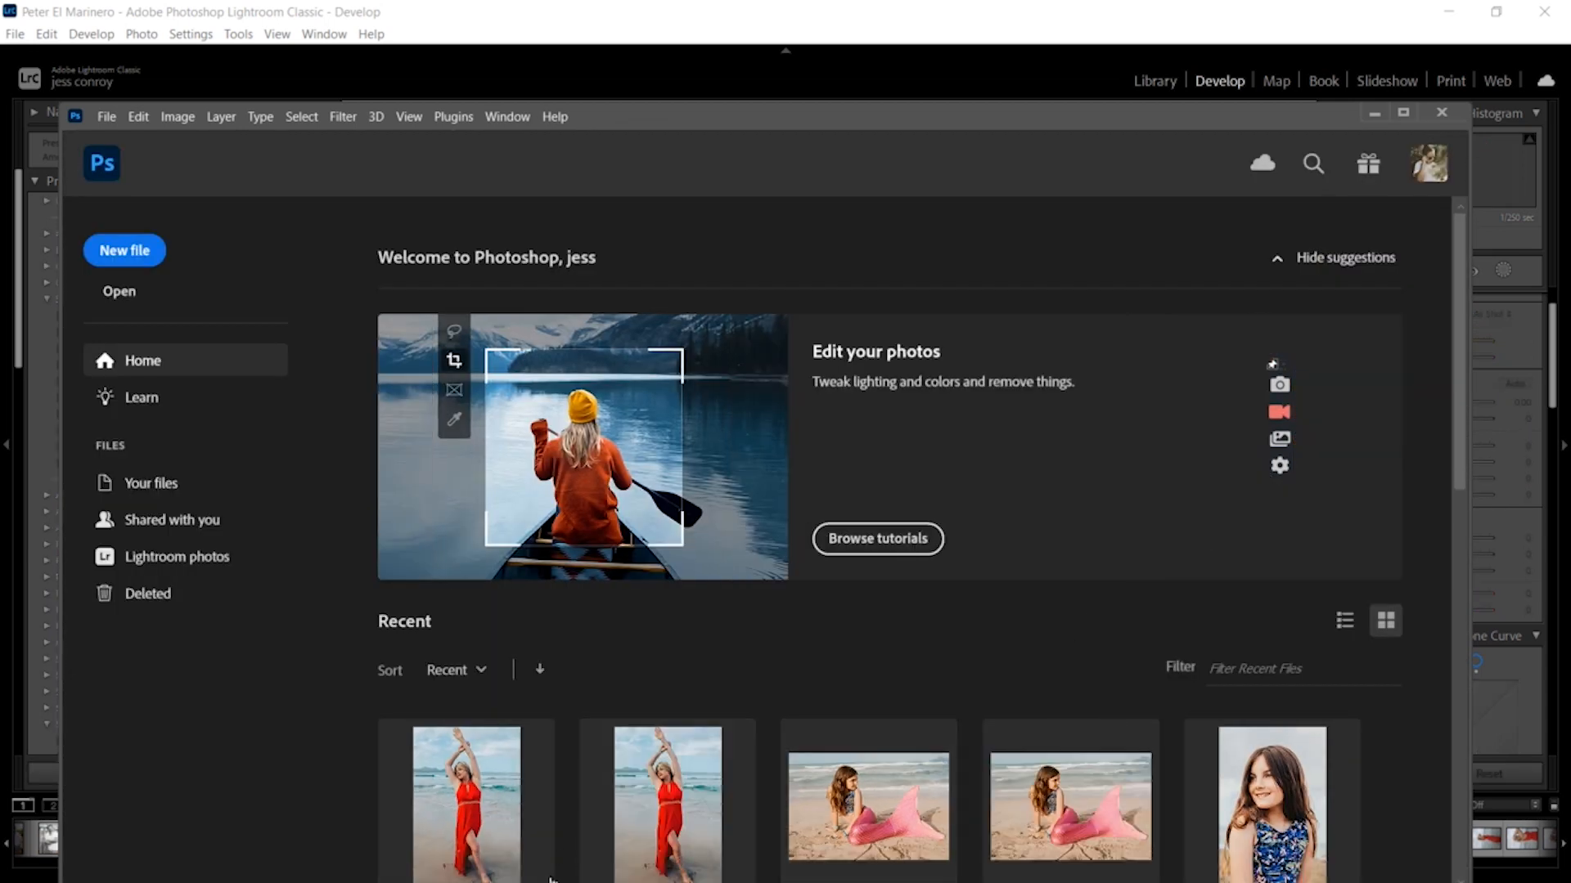
left_click(1377, 115)
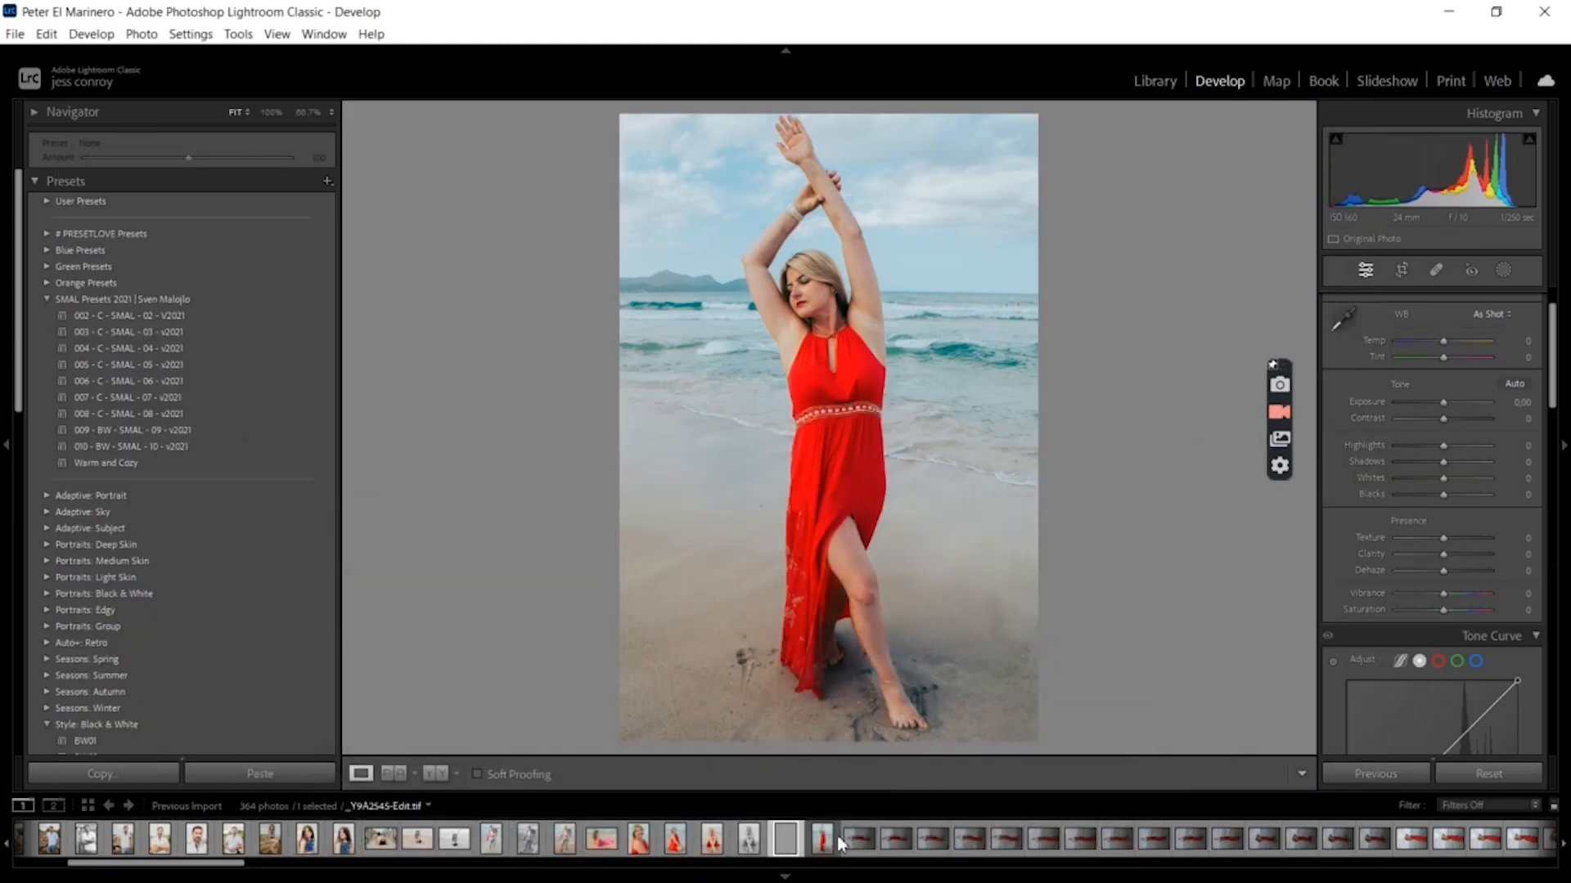